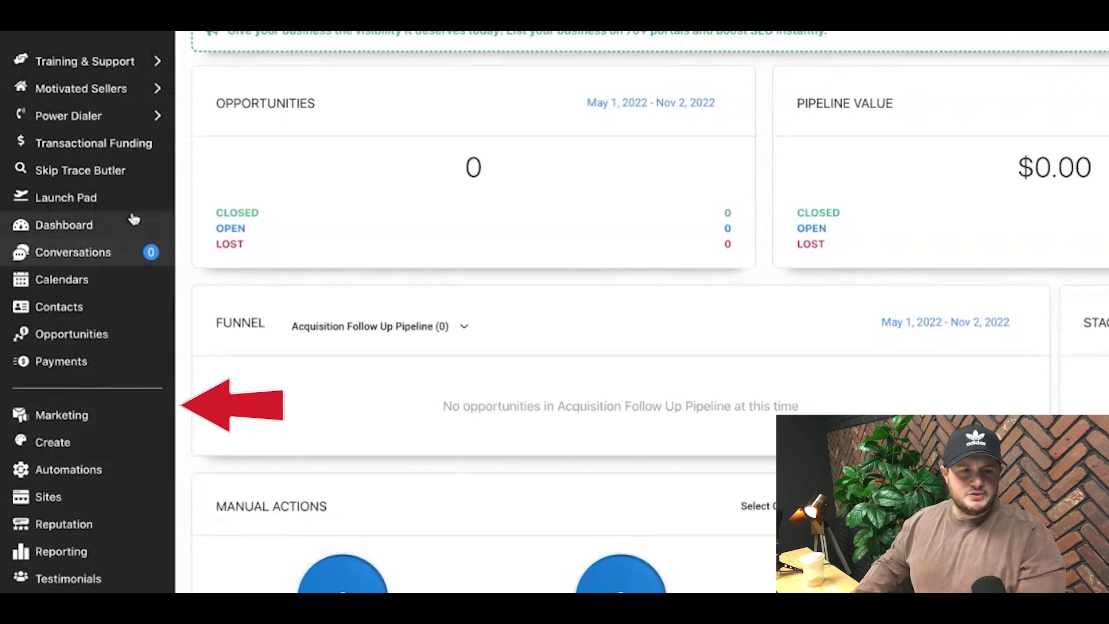
Step: Review the empty dashboard (0 opportunities, $0.00 pipeline, 0.00% conversion) and its sidebar menu
mouse_move(136, 63)
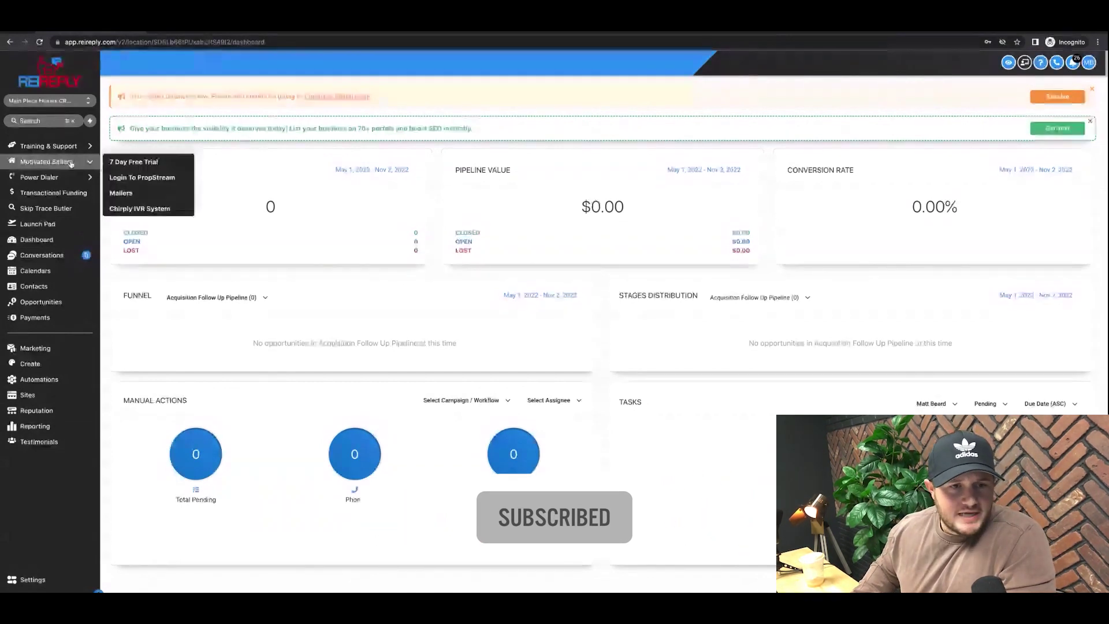
mouse_move(75, 152)
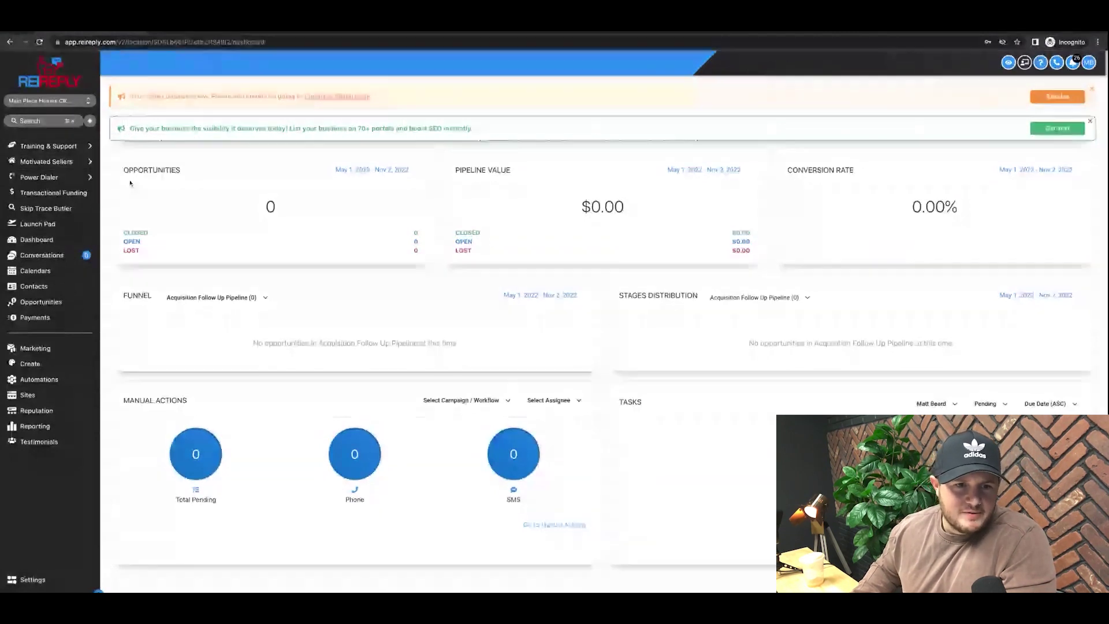
mouse_move(120, 174)
mouse_move(56, 182)
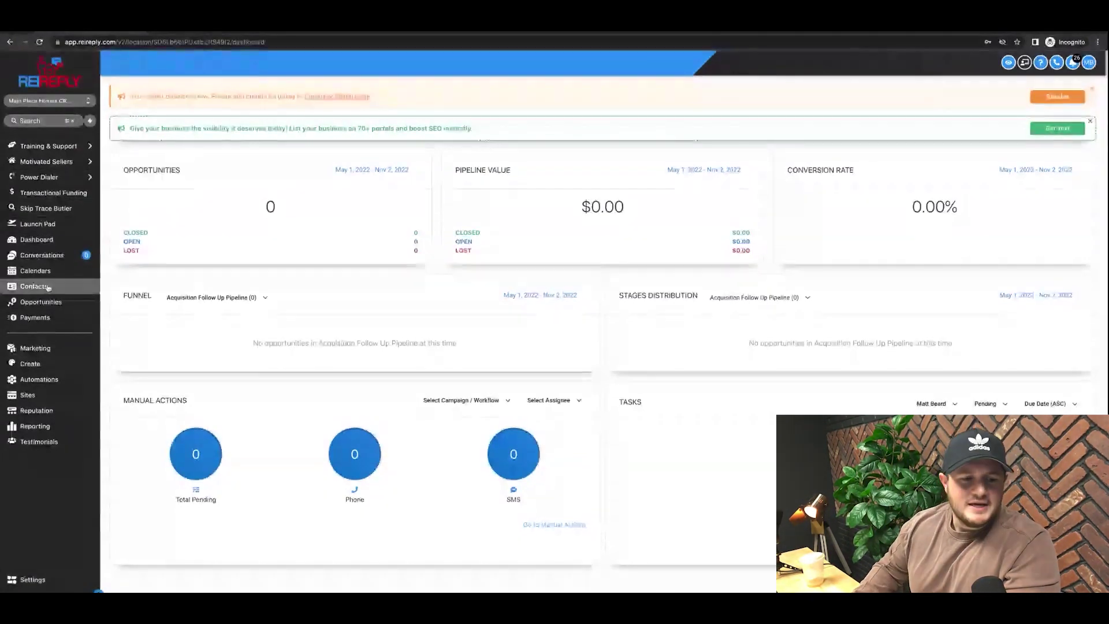
left_click(30, 585)
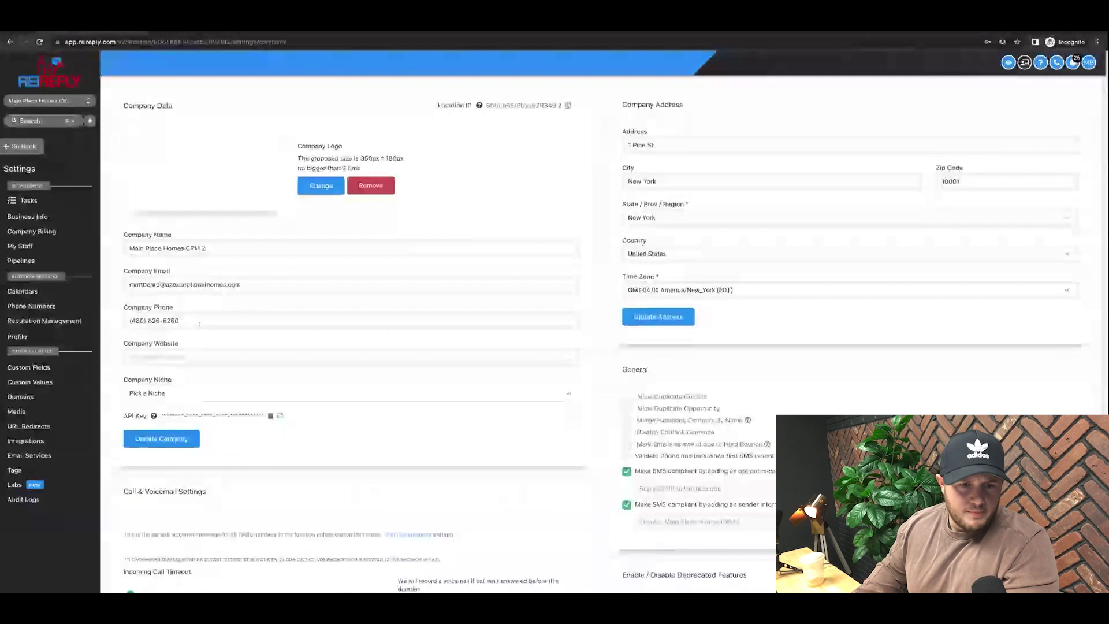
scroll(173, 347, "down", 1)
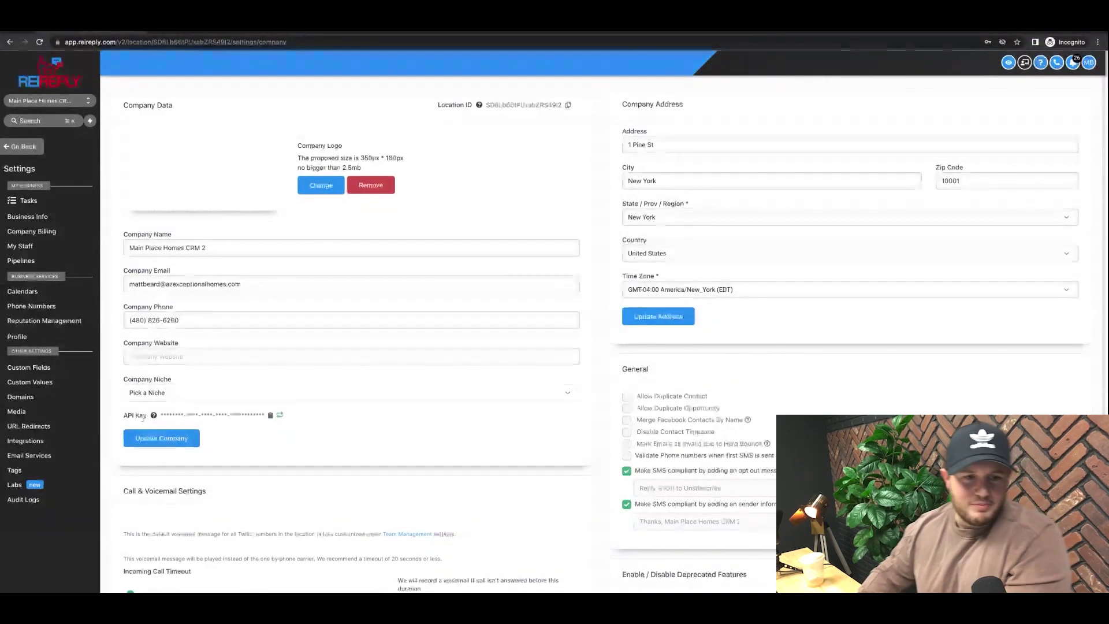
left_click(182, 398)
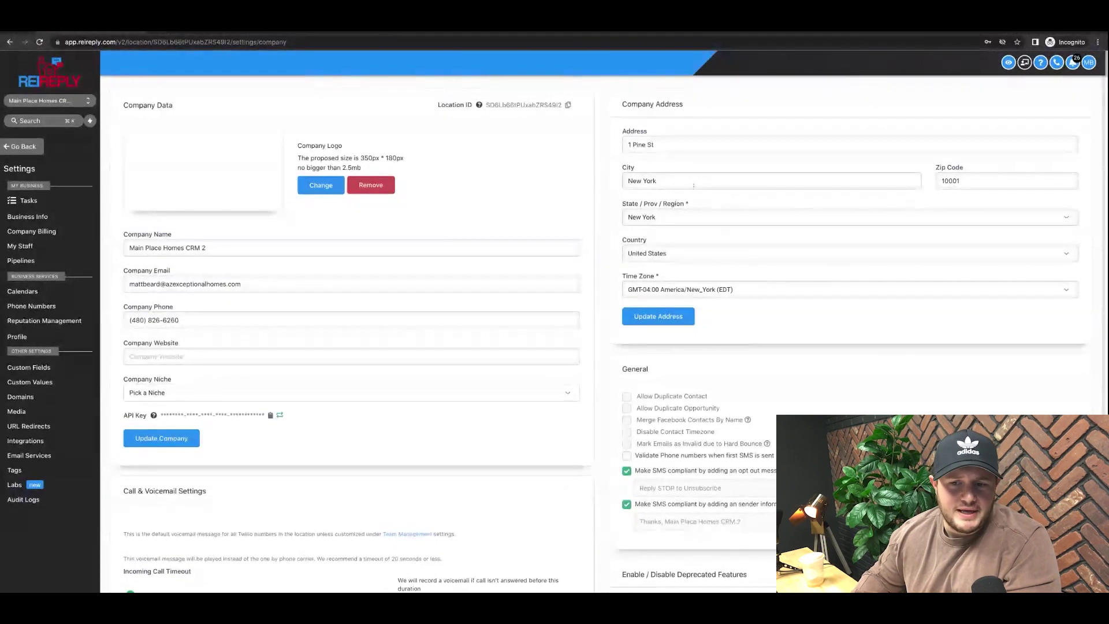
scroll(696, 189, "down", 1)
scroll(696, 189, "down", 3)
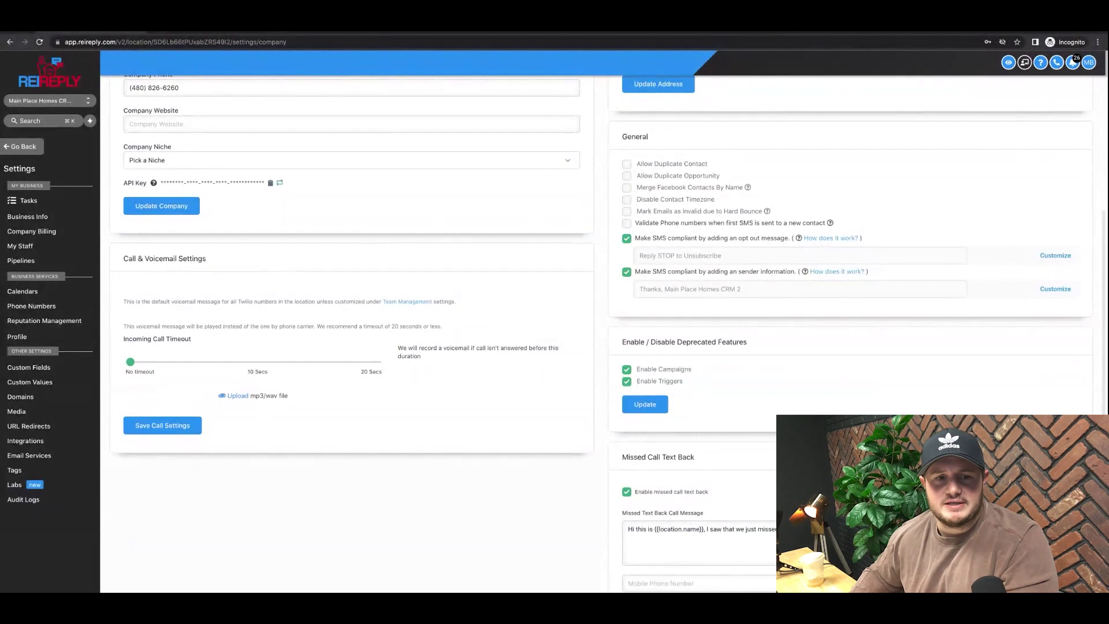
scroll(601, 332, "up", 2)
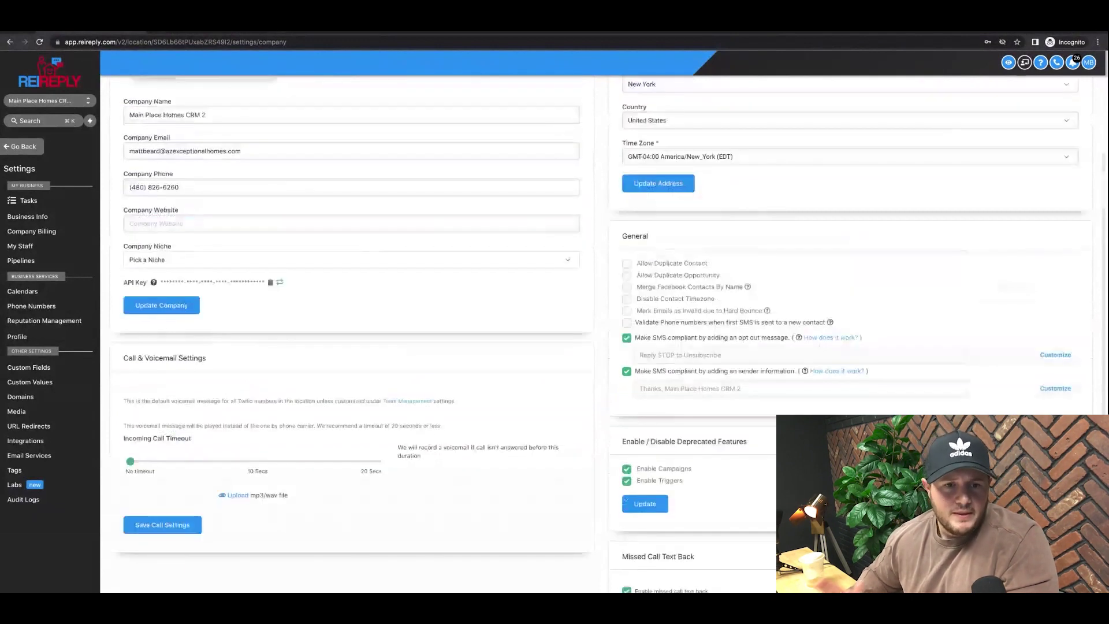
scroll(601, 332, "up", 3)
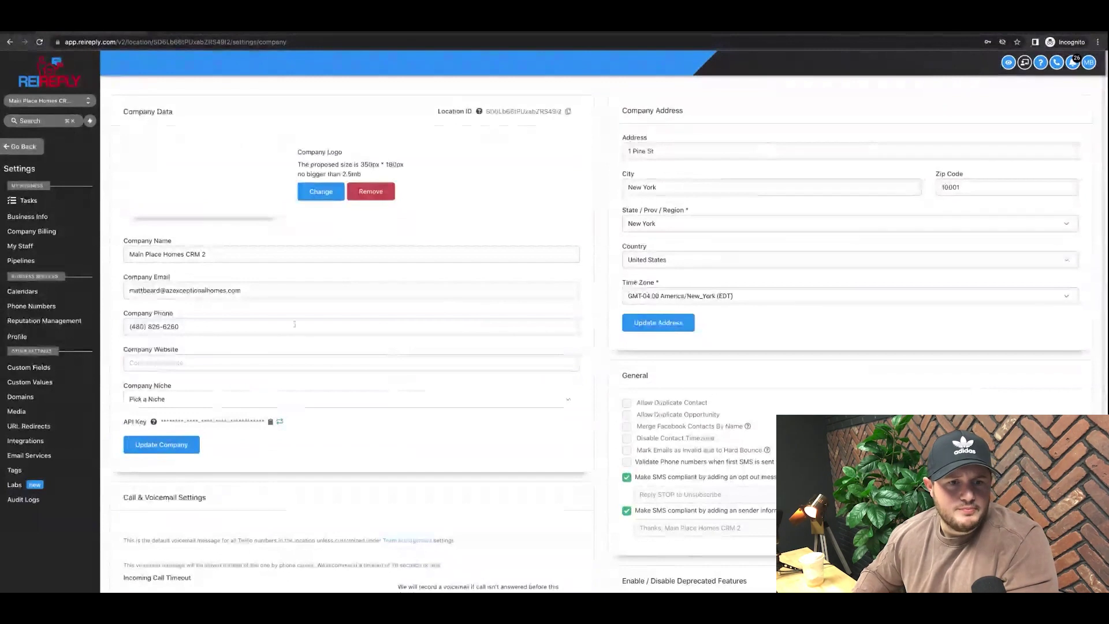
Step: Review the missed call text back message and its location.name placeholder, then disable missed call text back
scroll(188, 287, "down", 1)
scroll(188, 287, "down", 5)
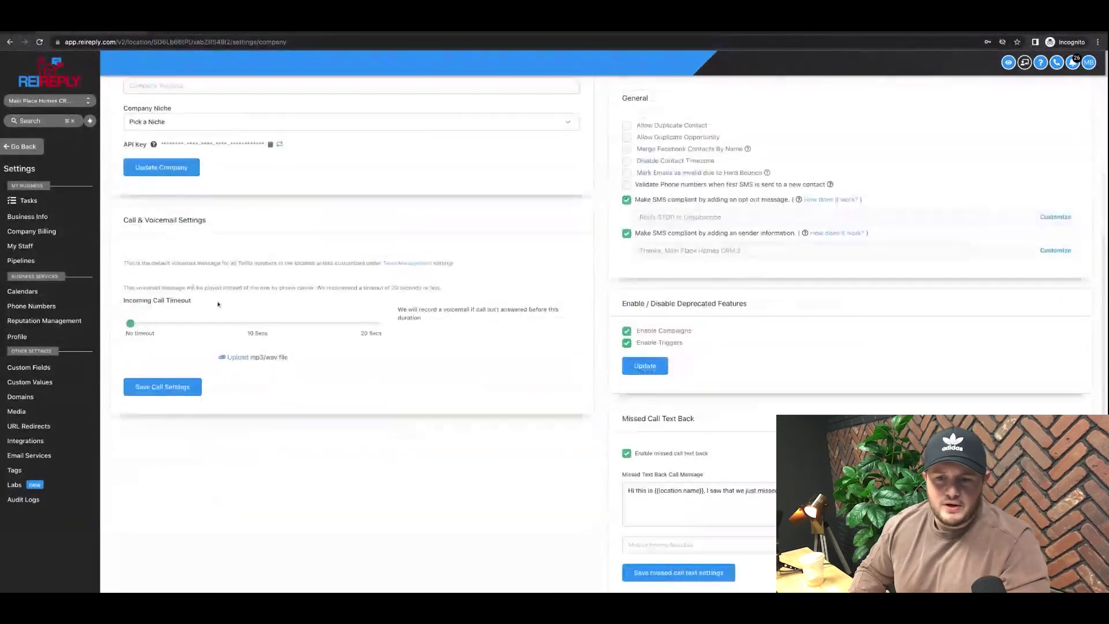
left_click_drag(635, 454, 709, 454)
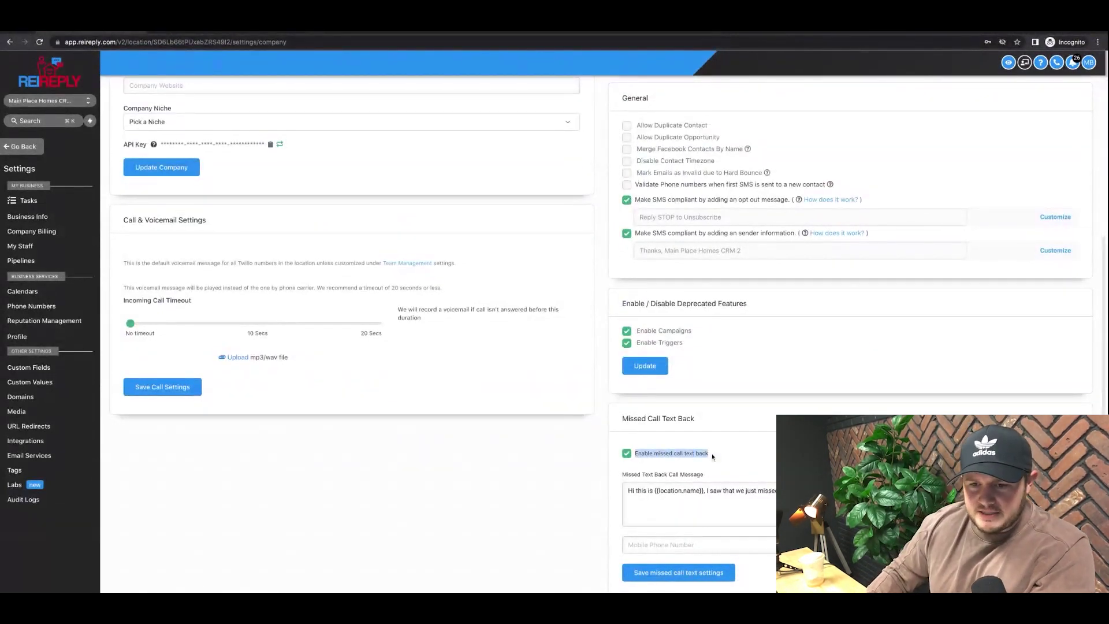
triple_click(627, 492)
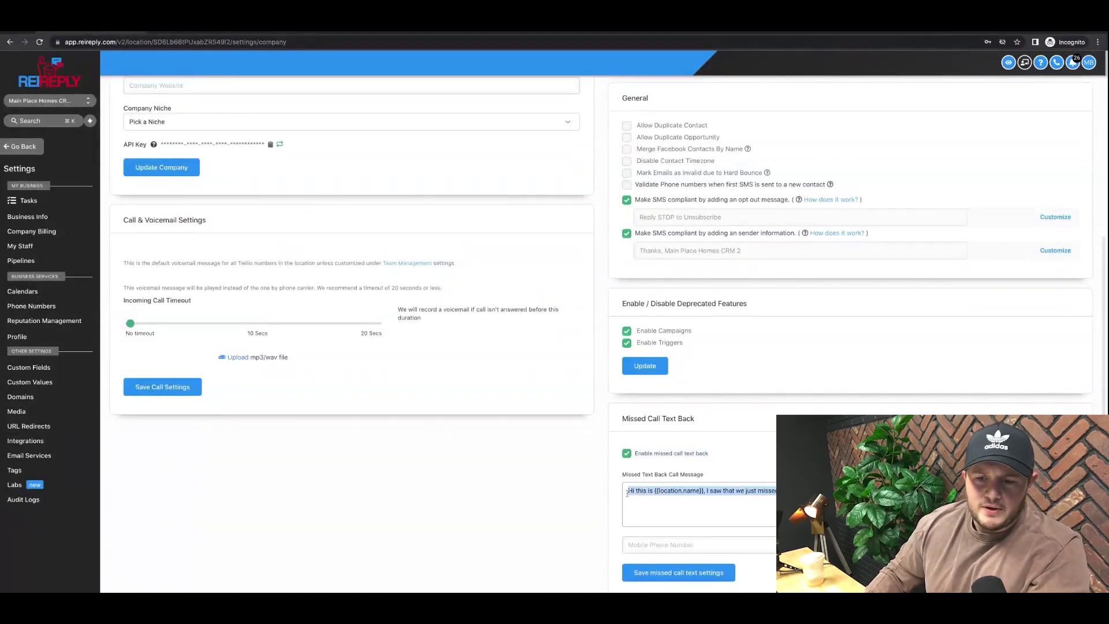
left_click(682, 492)
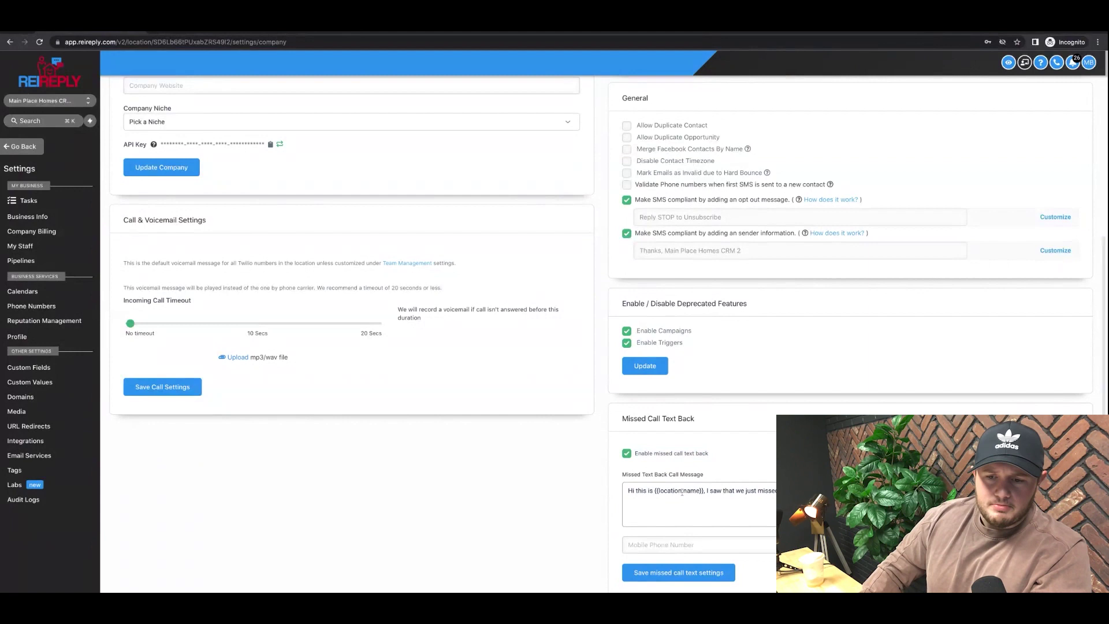
double_click(664, 491)
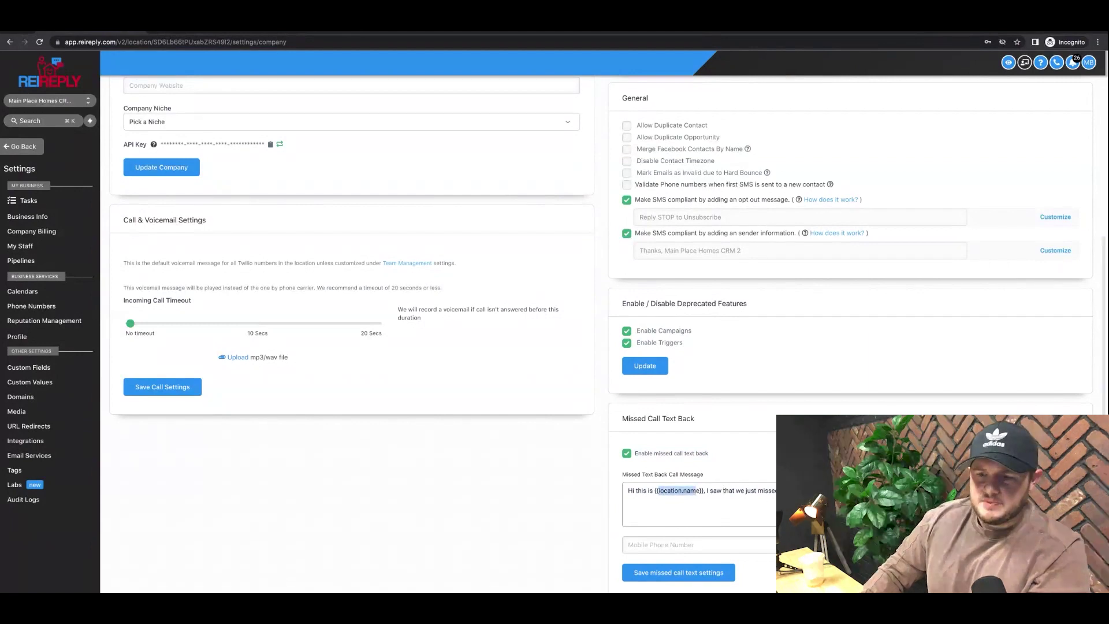
scroll(698, 506, "up", 1)
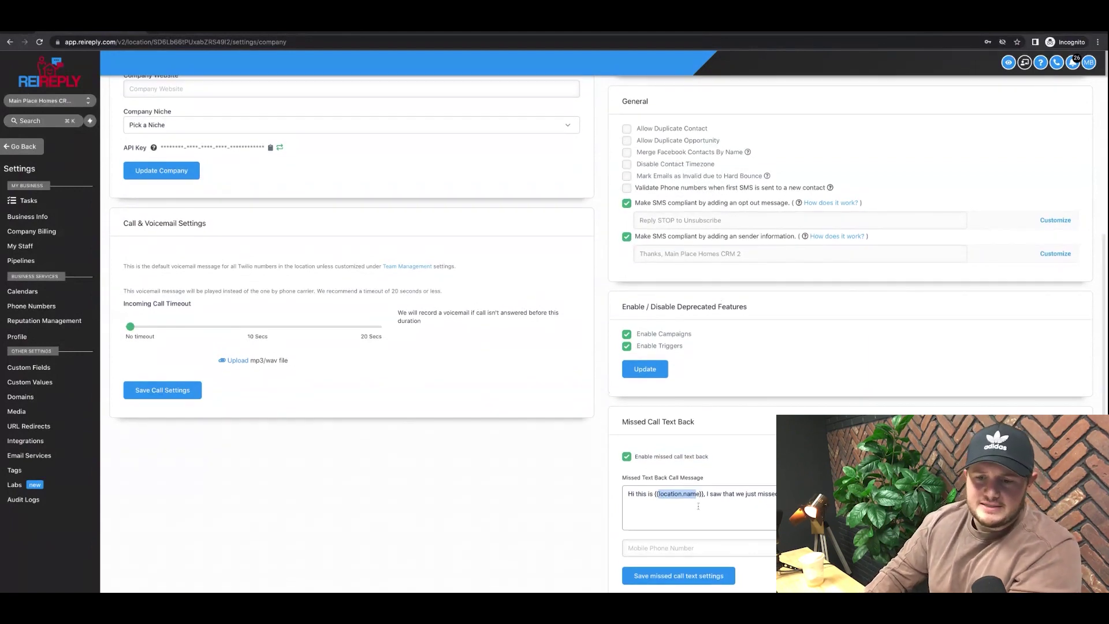
left_click(628, 457)
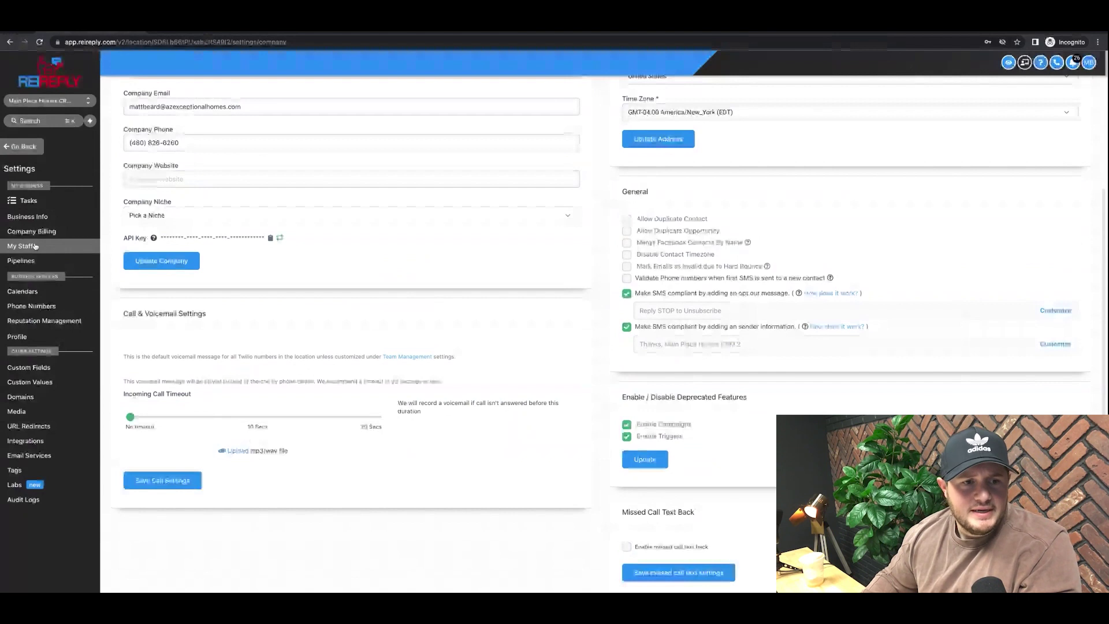
Step: Open My Staff to view the Team Management list with its single member
left_click(35, 246)
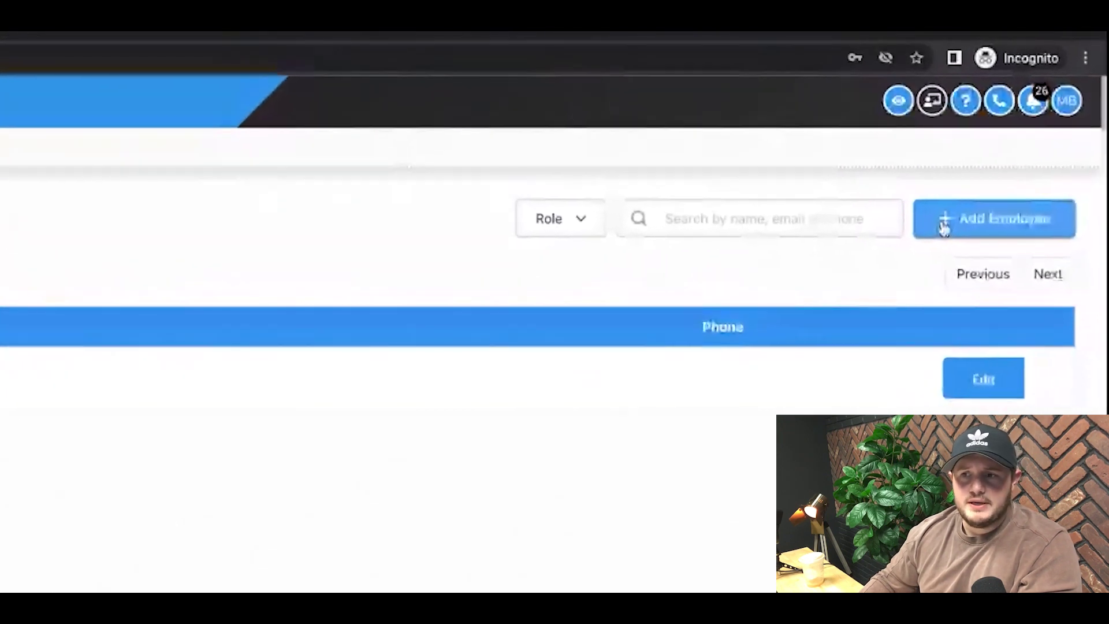
Step: Start a new employee, look over the User Info and email fields, then close it unsaved
left_click(943, 228)
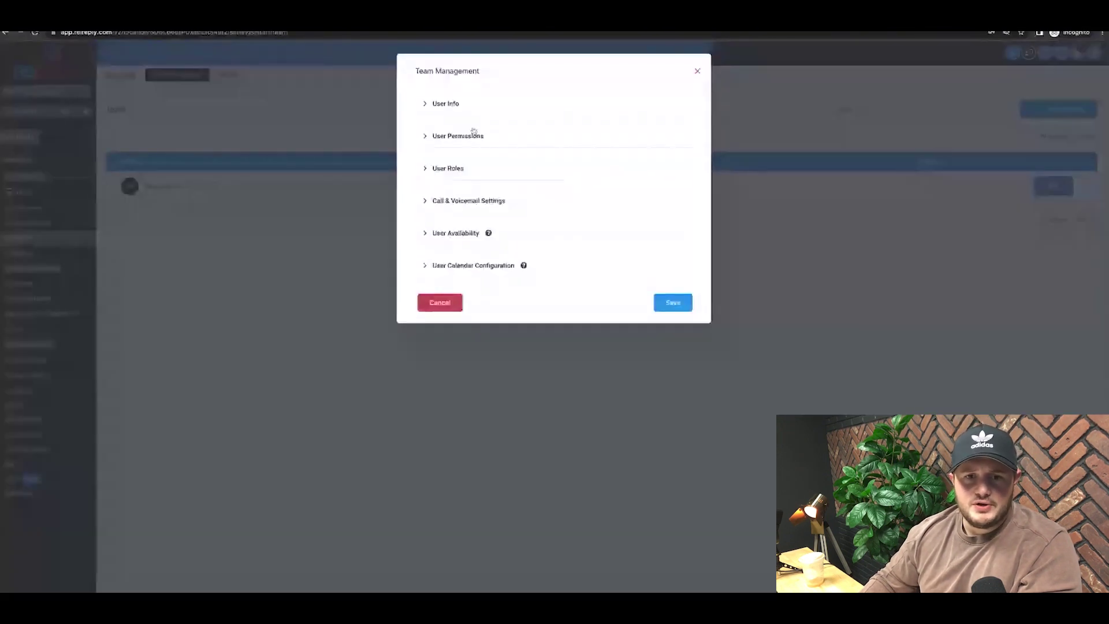
left_click(454, 104)
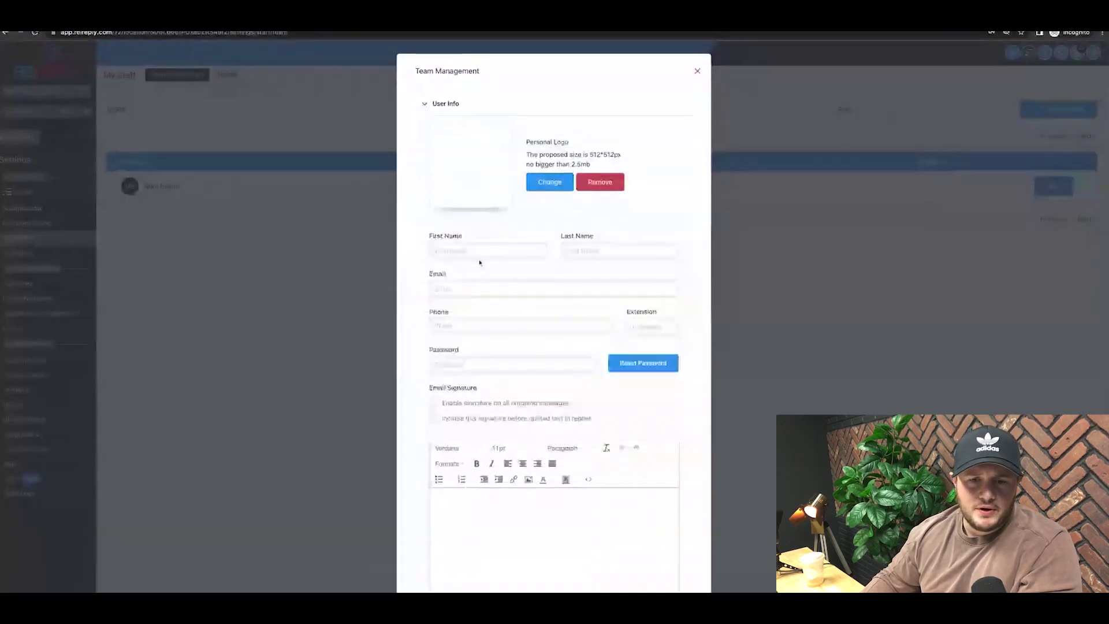
left_click(514, 290)
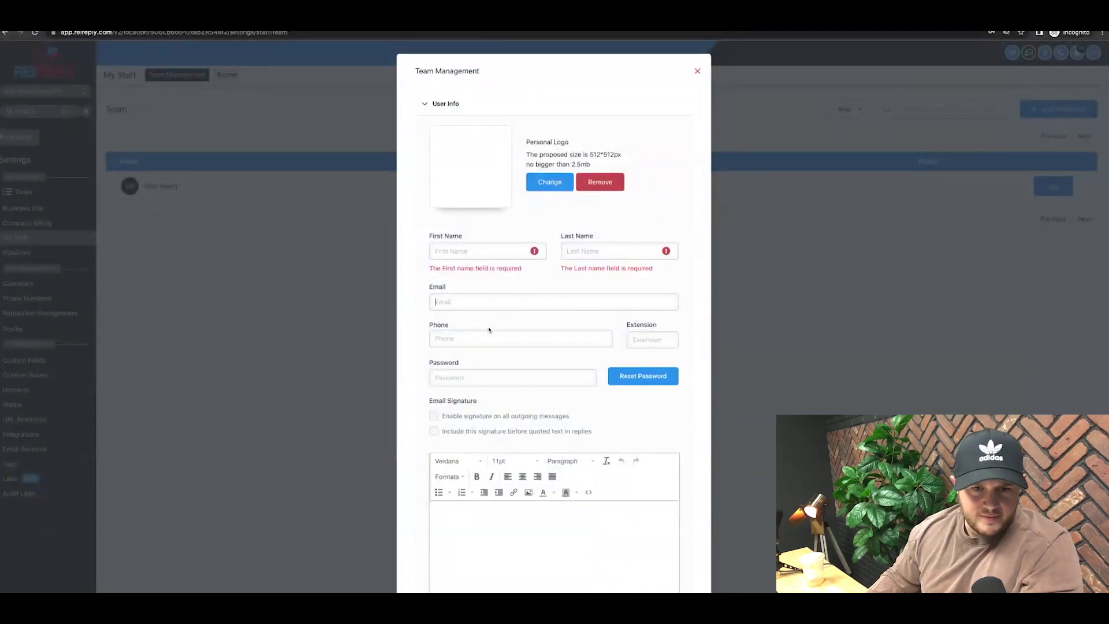
scroll(439, 326, "down", 1)
scroll(467, 414, "down", 2)
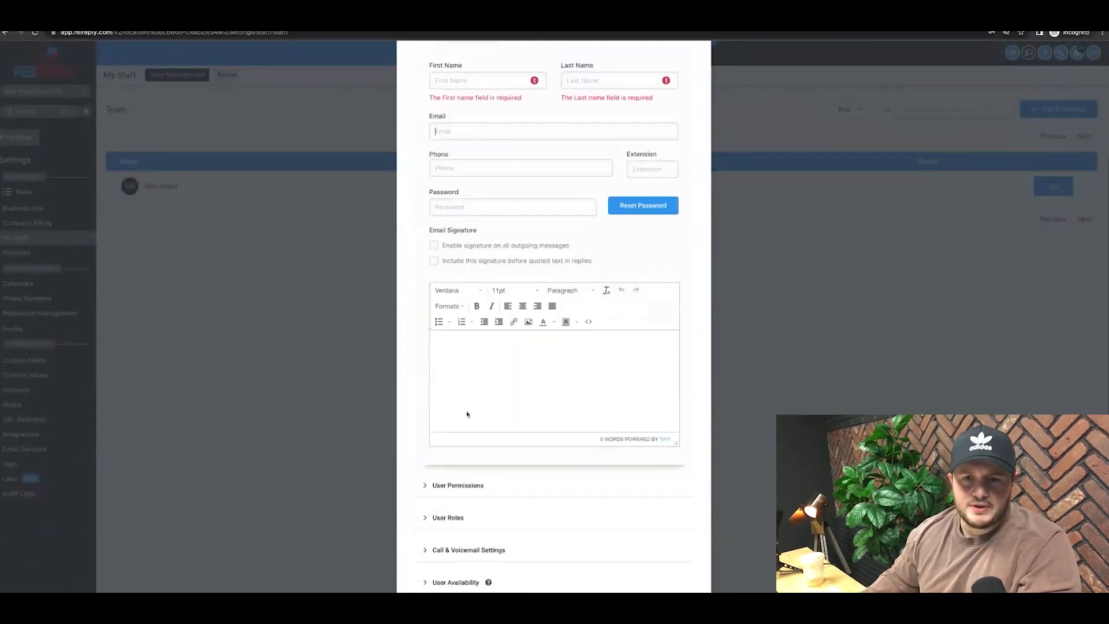
scroll(467, 414, "up", 3)
left_click(692, 73)
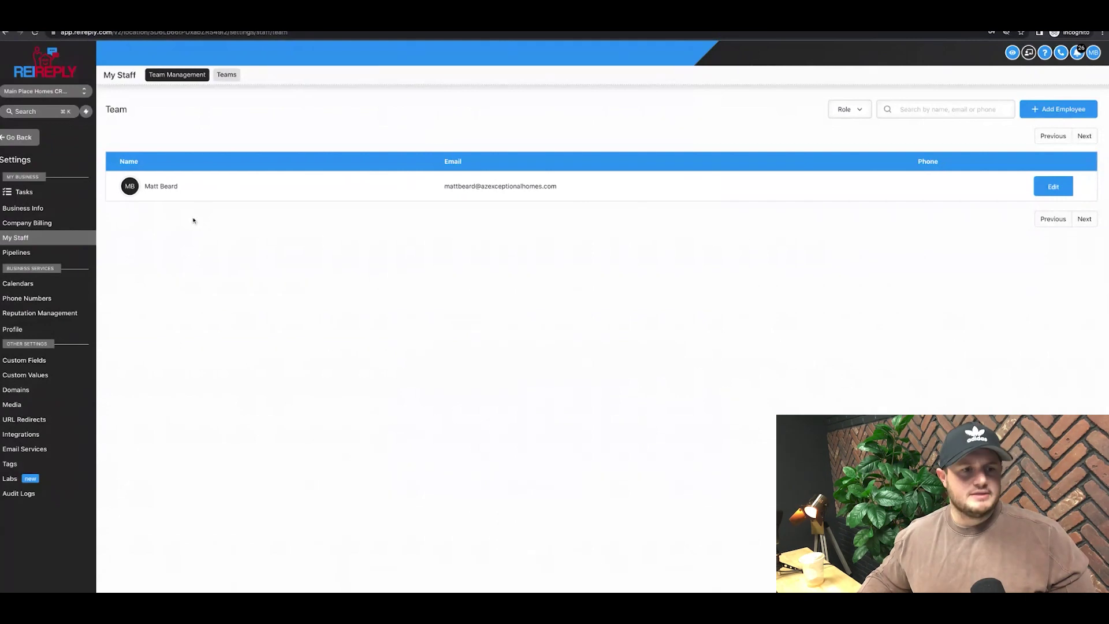
Step: Visit Pipelines, then in Phone Numbers search area code 480 and close without buying
left_click(35, 253)
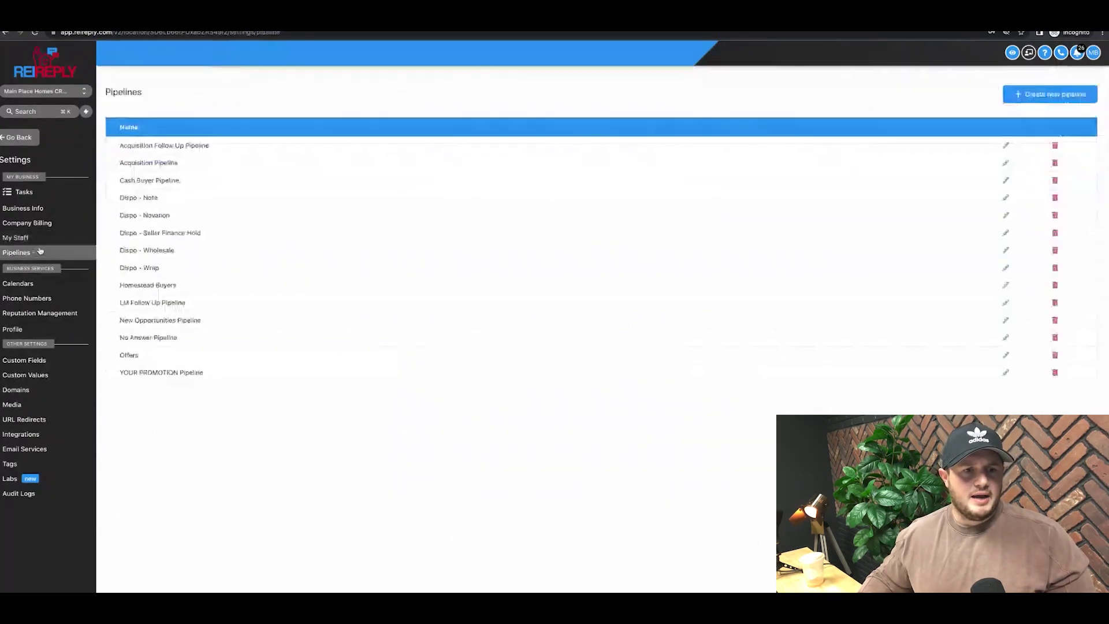
left_click(35, 300)
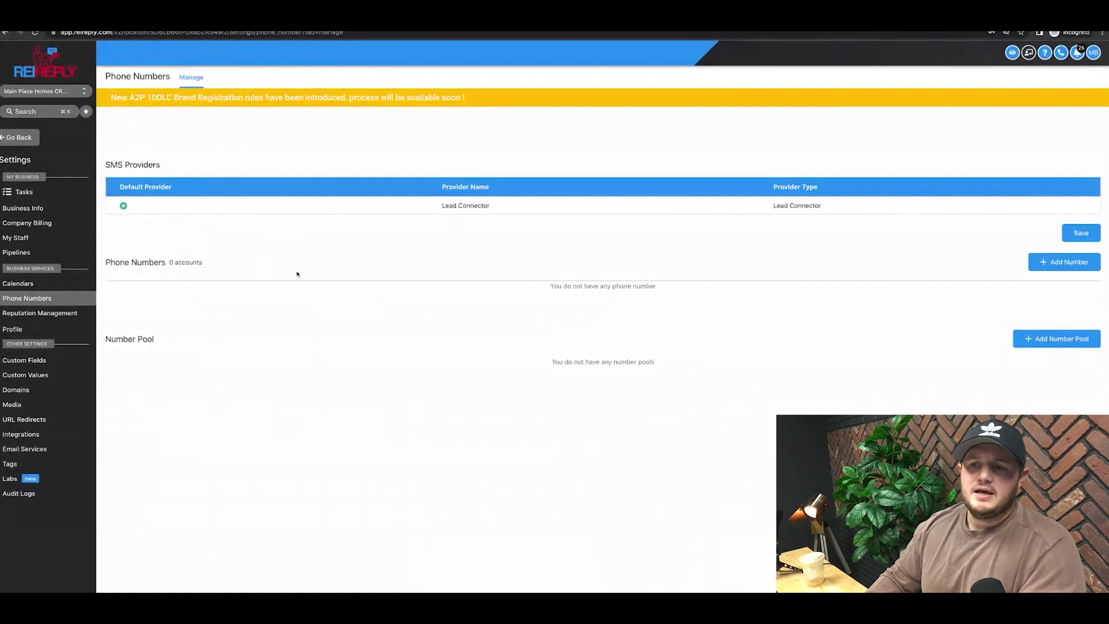
left_click(1065, 262)
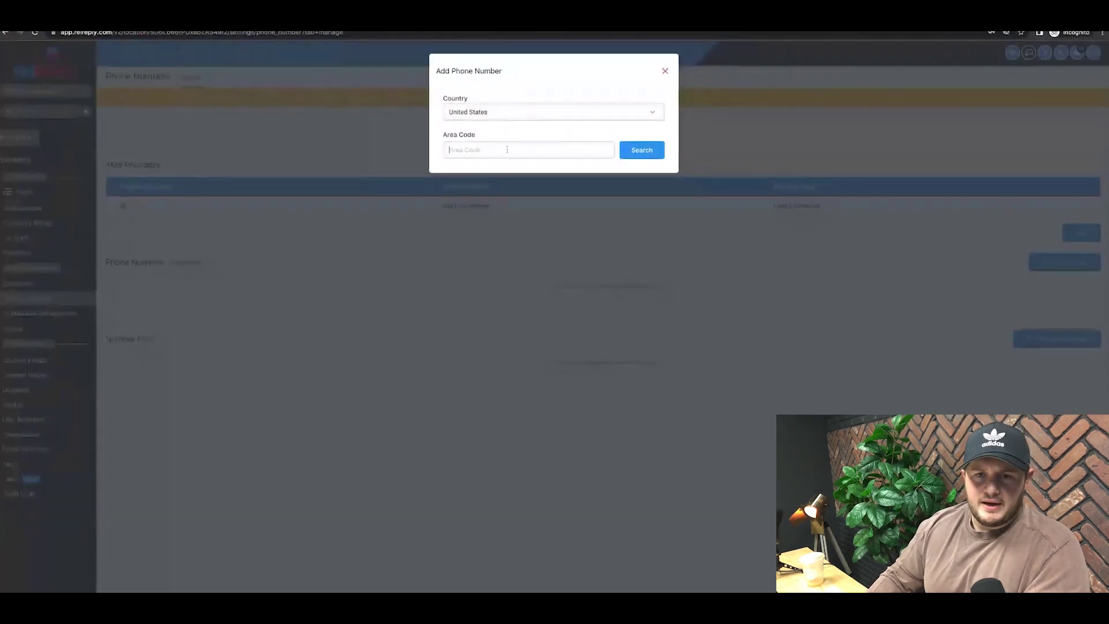
left_click(565, 155)
type("480")
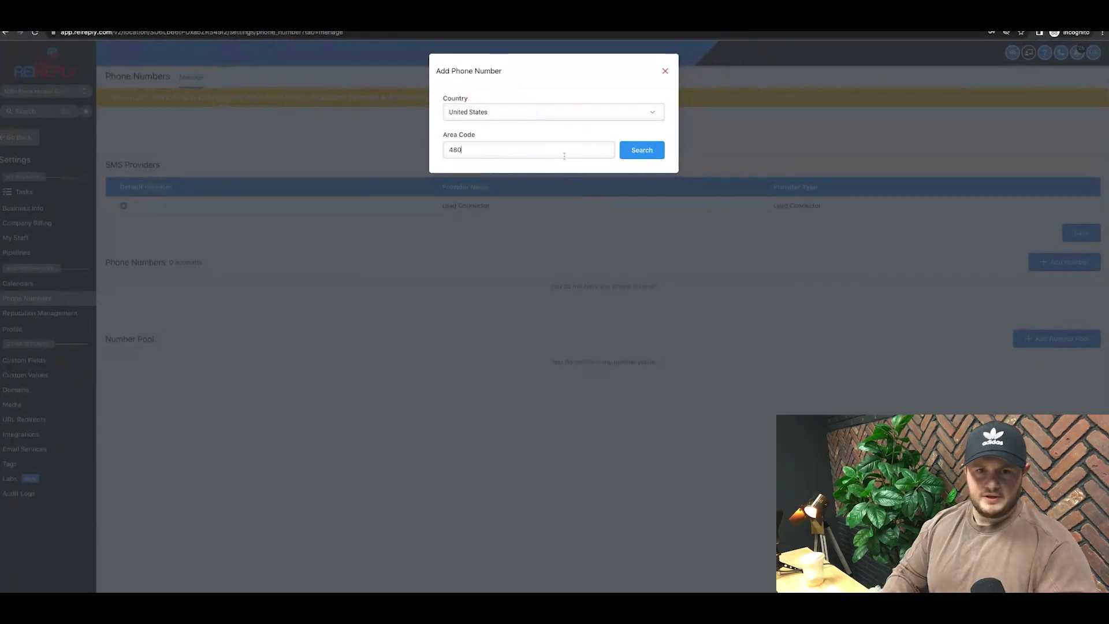
left_click(637, 153)
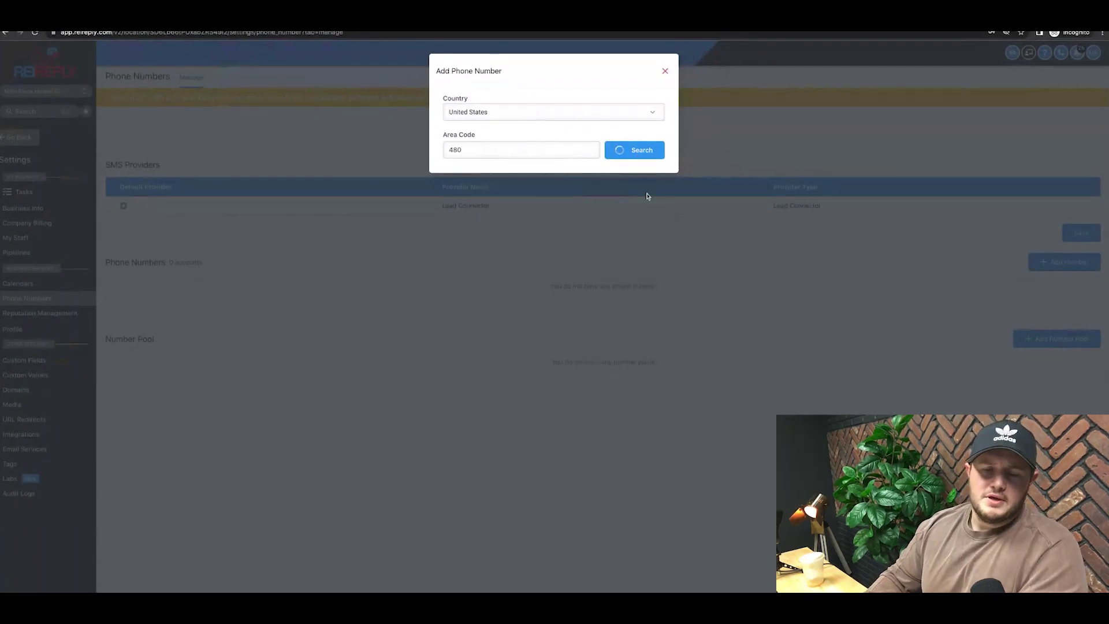
scroll(465, 199, "down", 3)
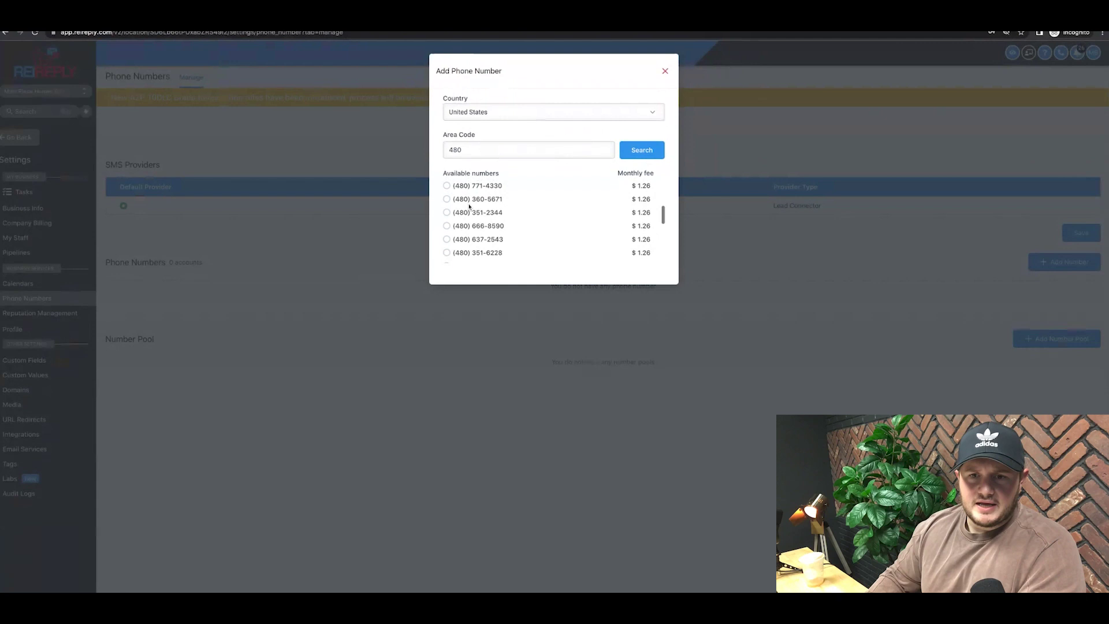
scroll(469, 207, "up", 3)
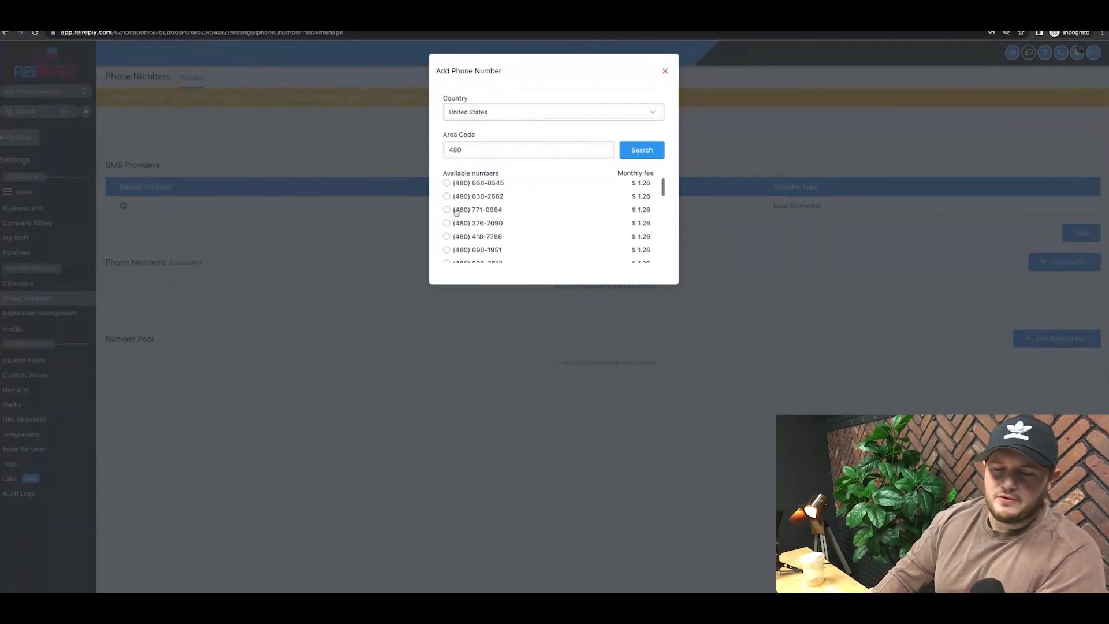
left_click(665, 70)
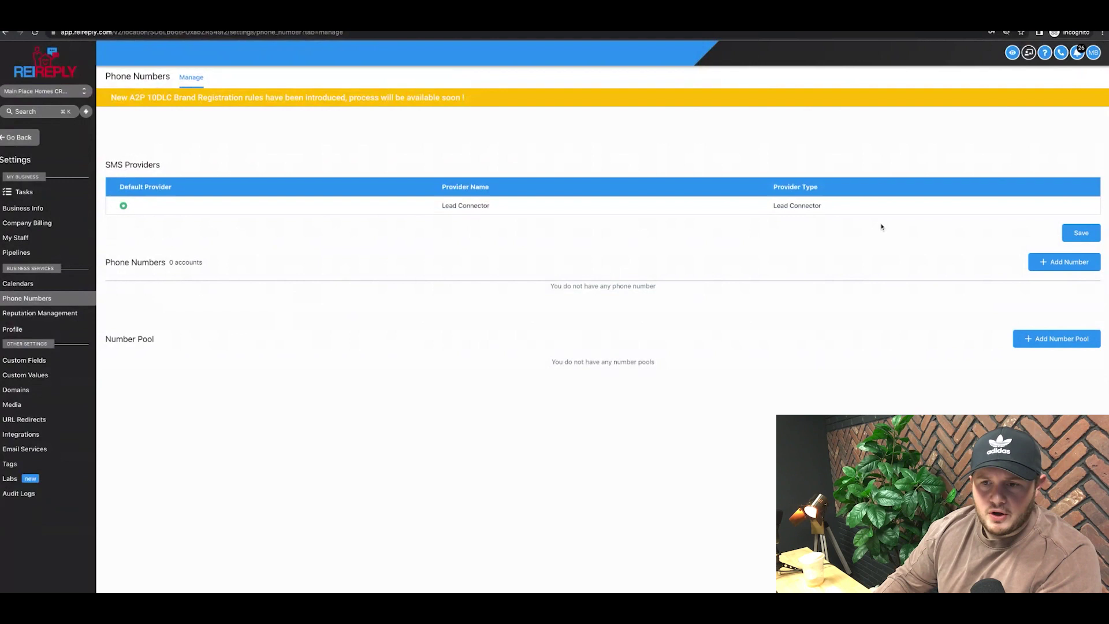
Step: Buy the first available 480 area-code number and save it
left_click(1068, 269)
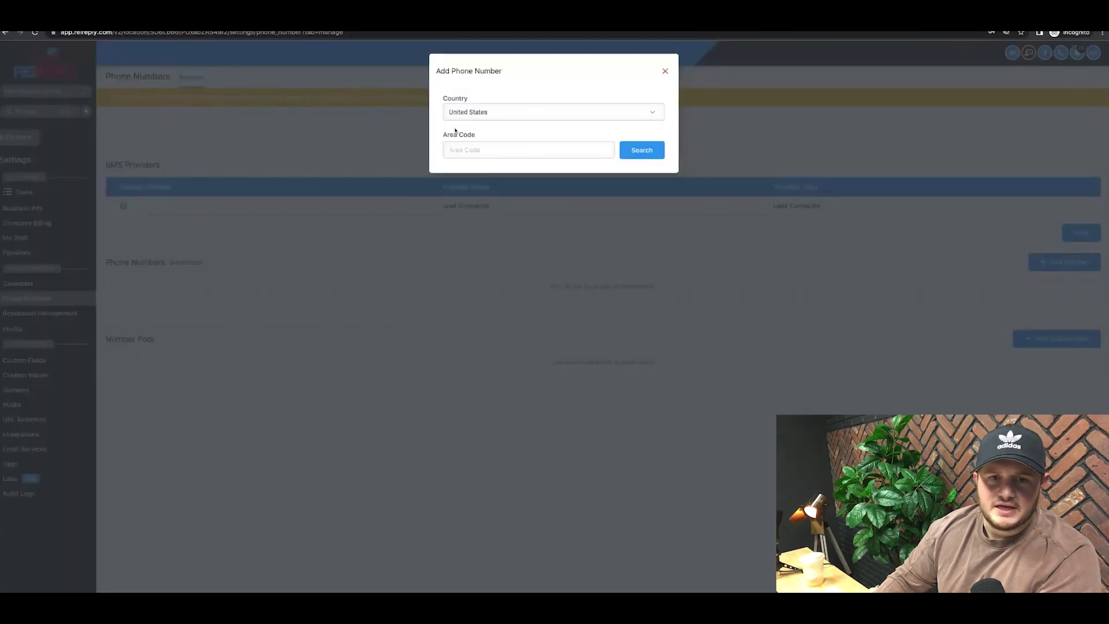
left_click(464, 154)
type("480")
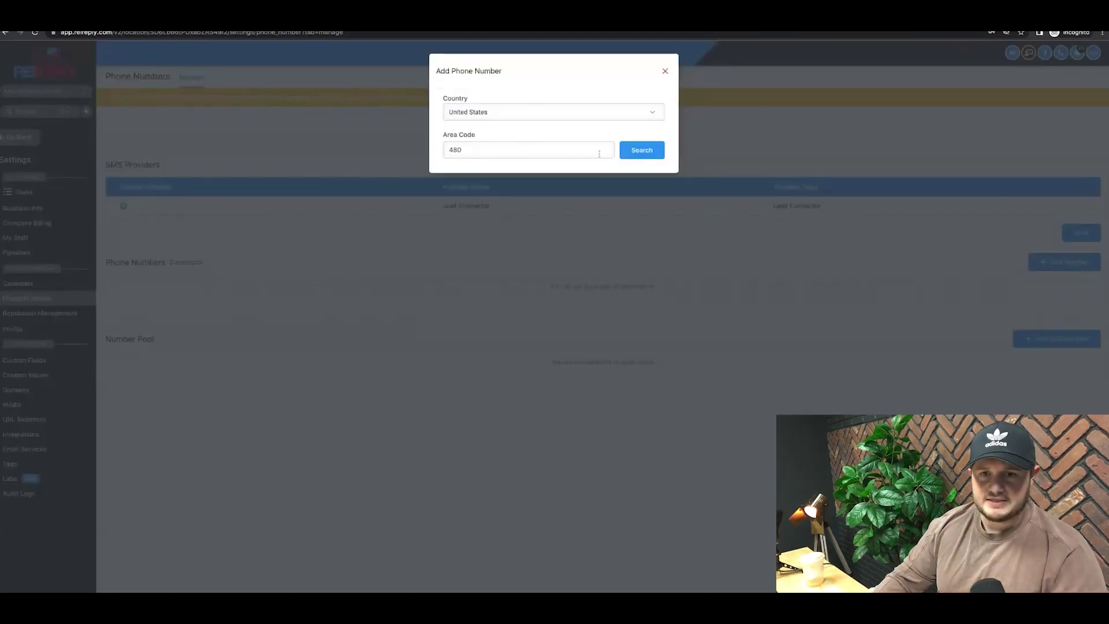
left_click(639, 151)
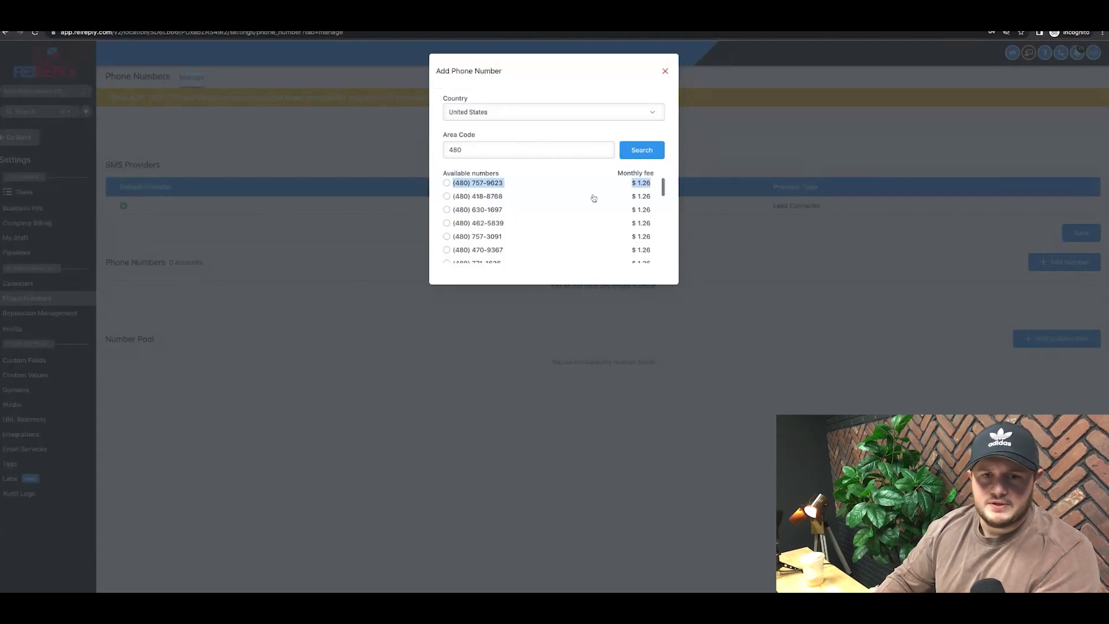
left_click(447, 185)
left_click(664, 310)
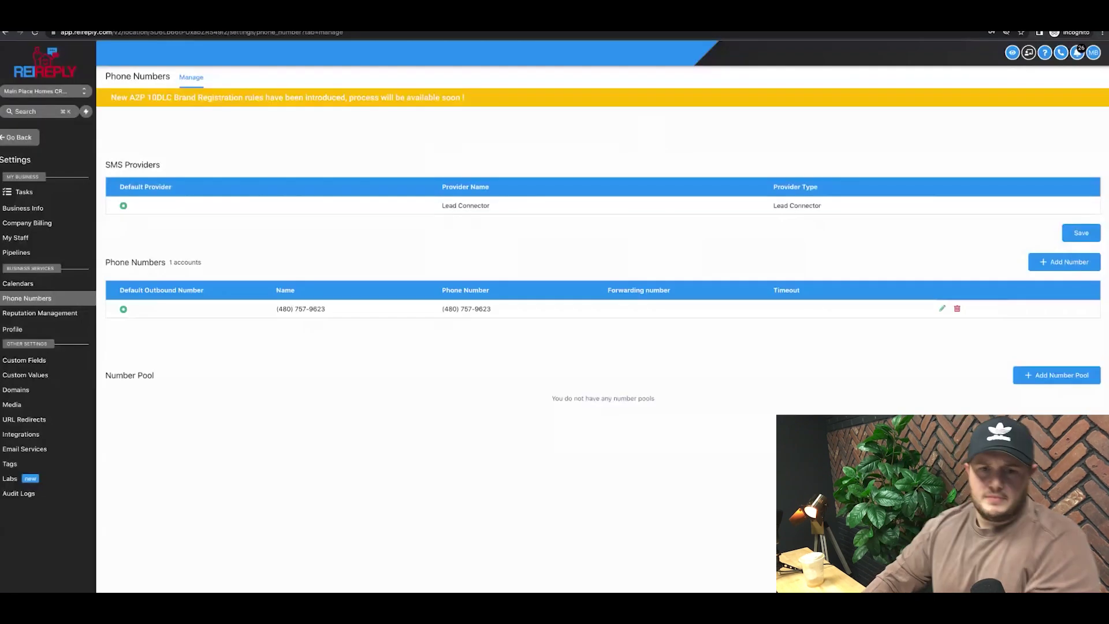
Step: Name the 480 number after the owner's first account
left_click(941, 310)
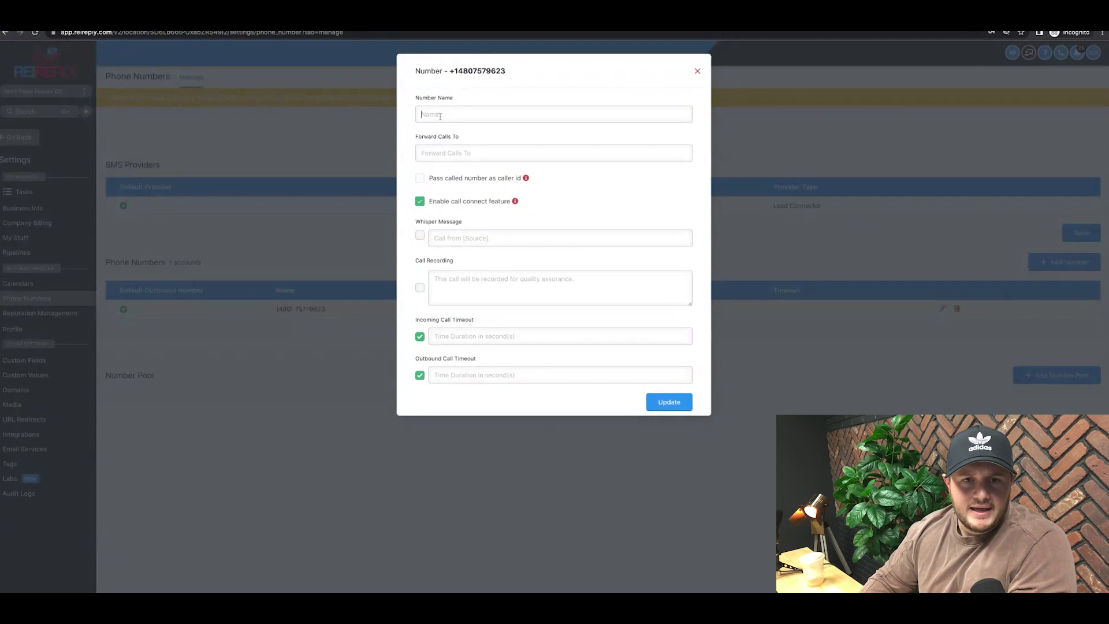
type("Matt ")
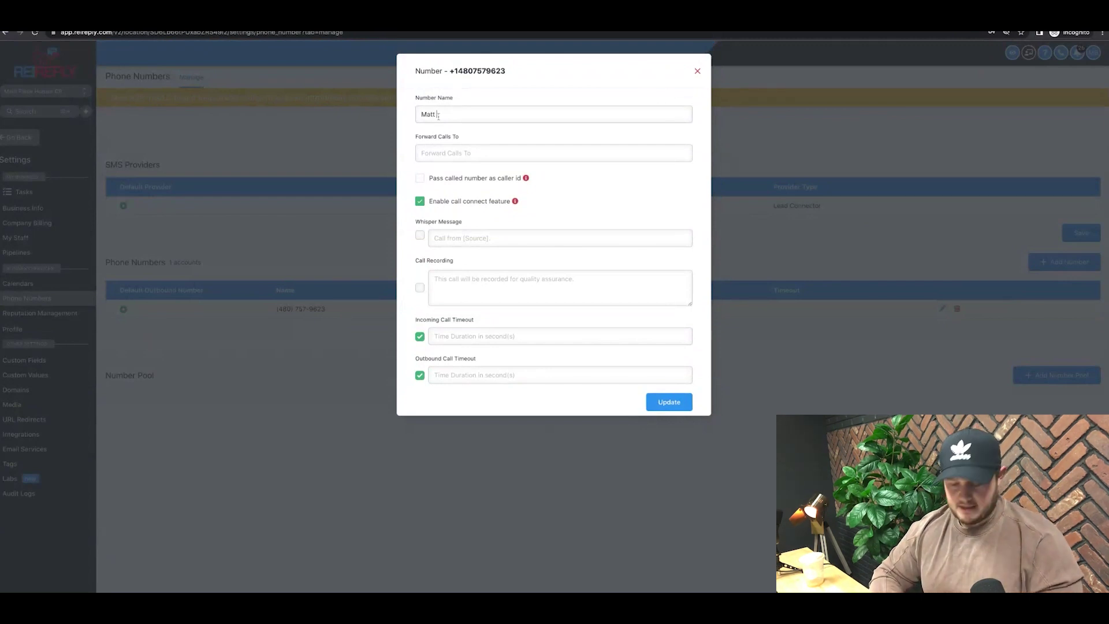
type("Account 1")
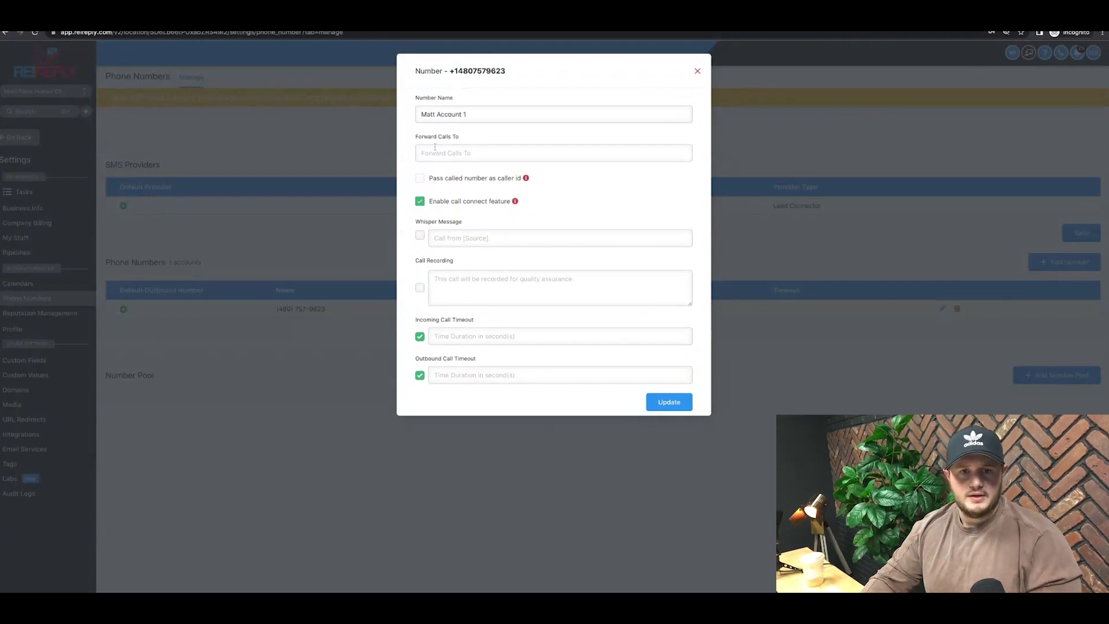
left_click(435, 151)
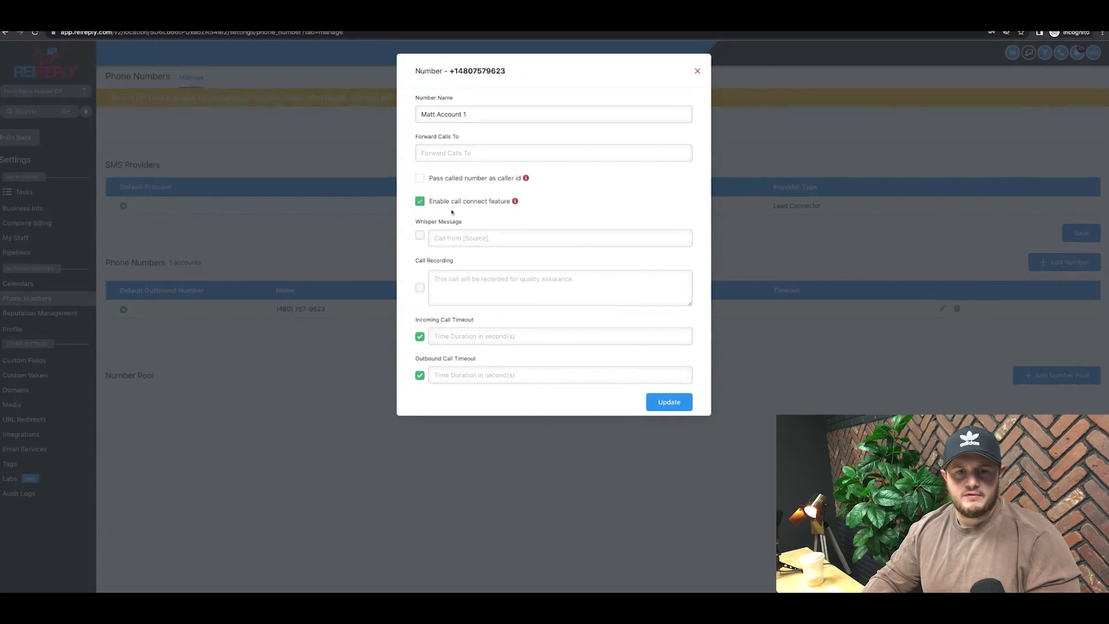
mouse_move(517, 205)
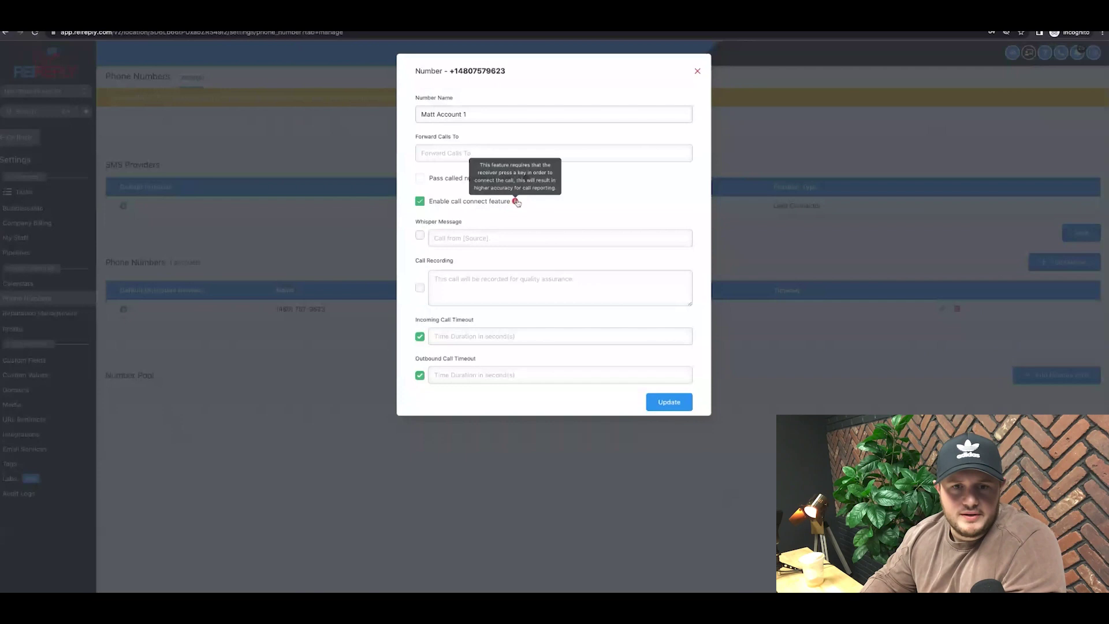
Step: Set 30-second incoming and outbound call timeouts, enable call recording, and save the number
left_click(451, 339)
type("30")
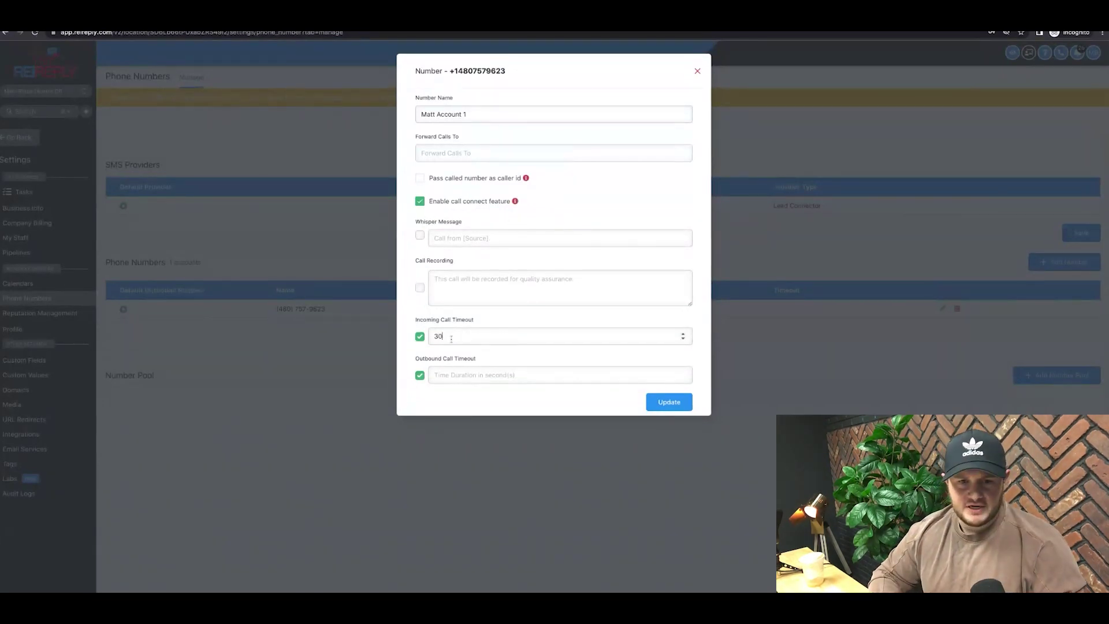
key("Tab")
type("30")
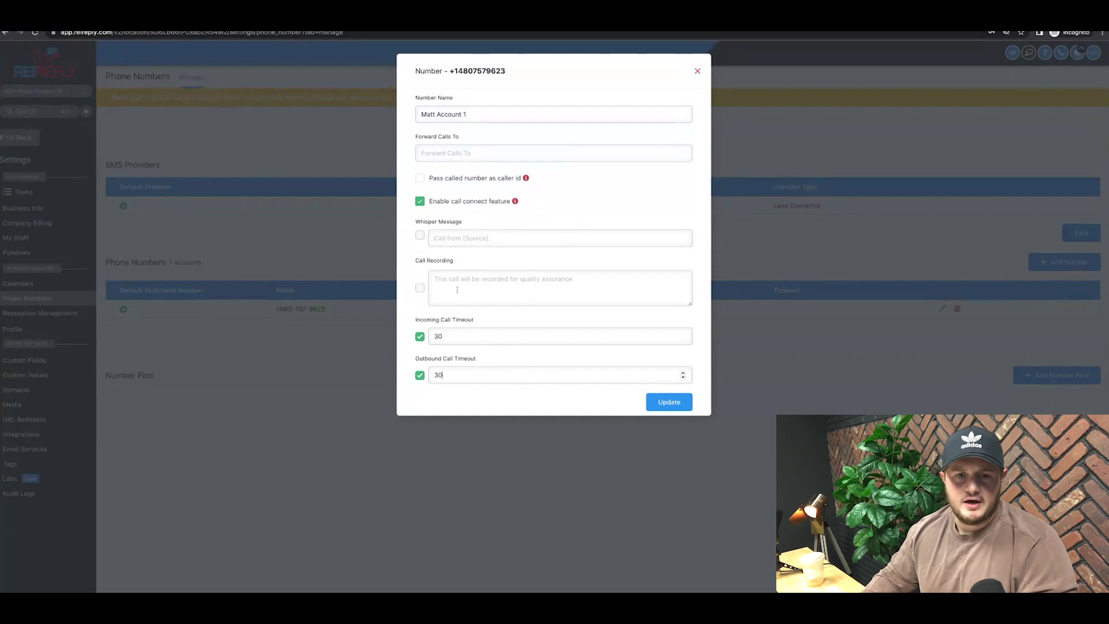
left_click(420, 288)
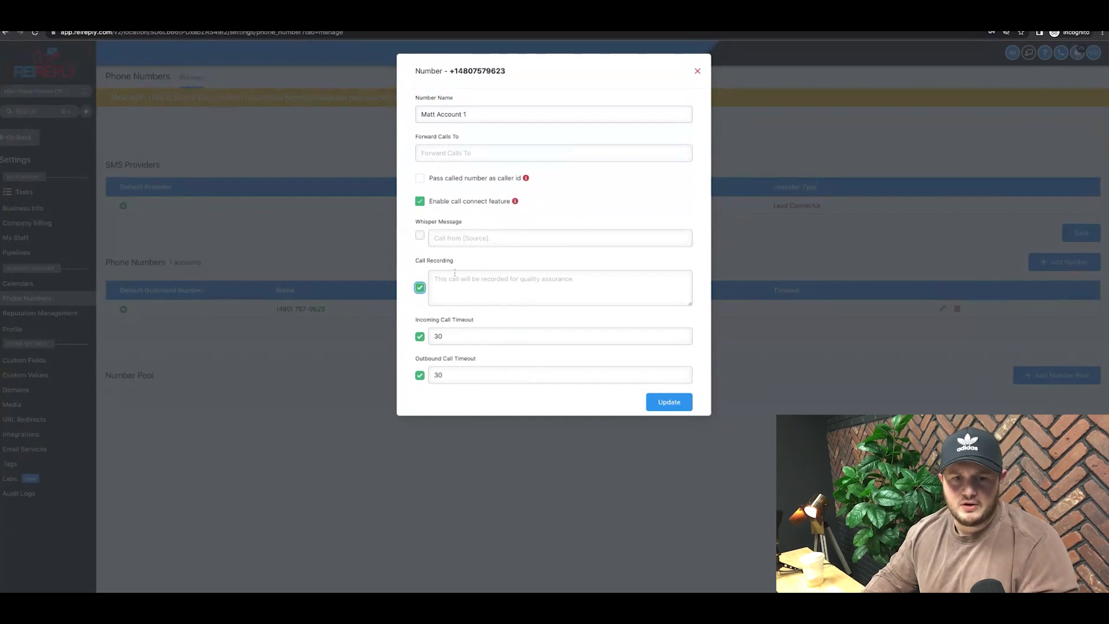
left_click(672, 406)
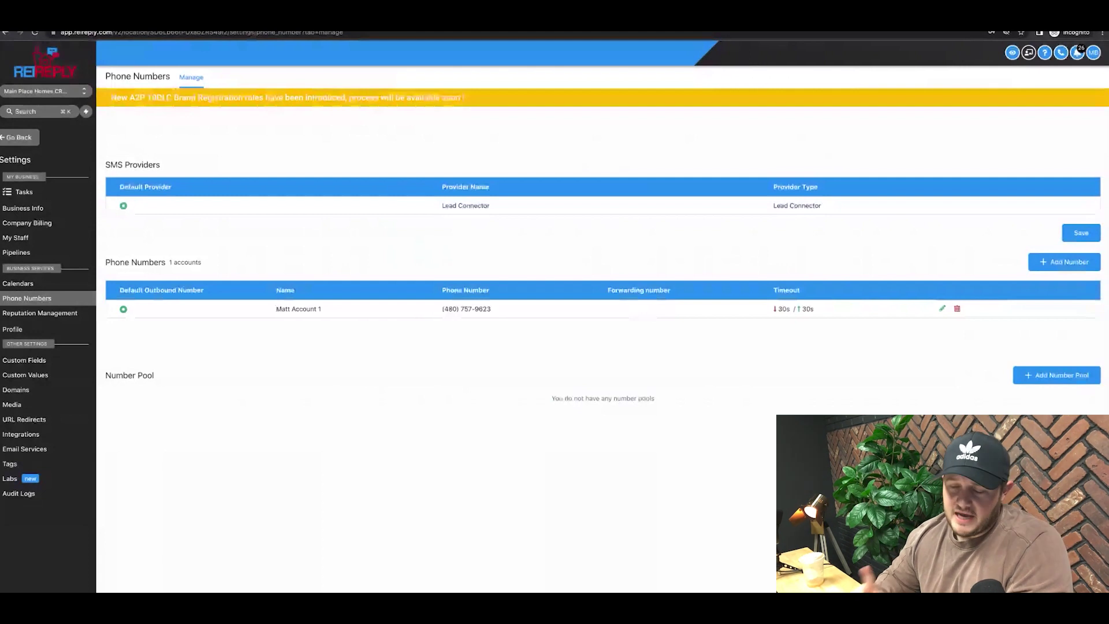
Step: Highlight the renamed 480 phone number's digits in the Phone Numbers list
left_click_drag(483, 310, 441, 312)
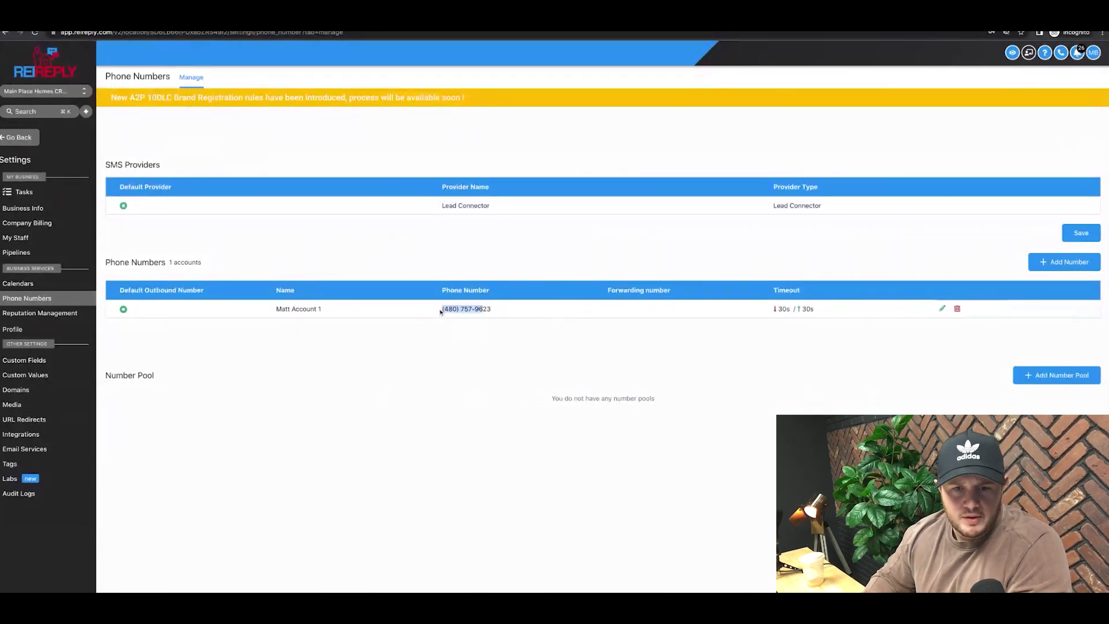
left_click(605, 312)
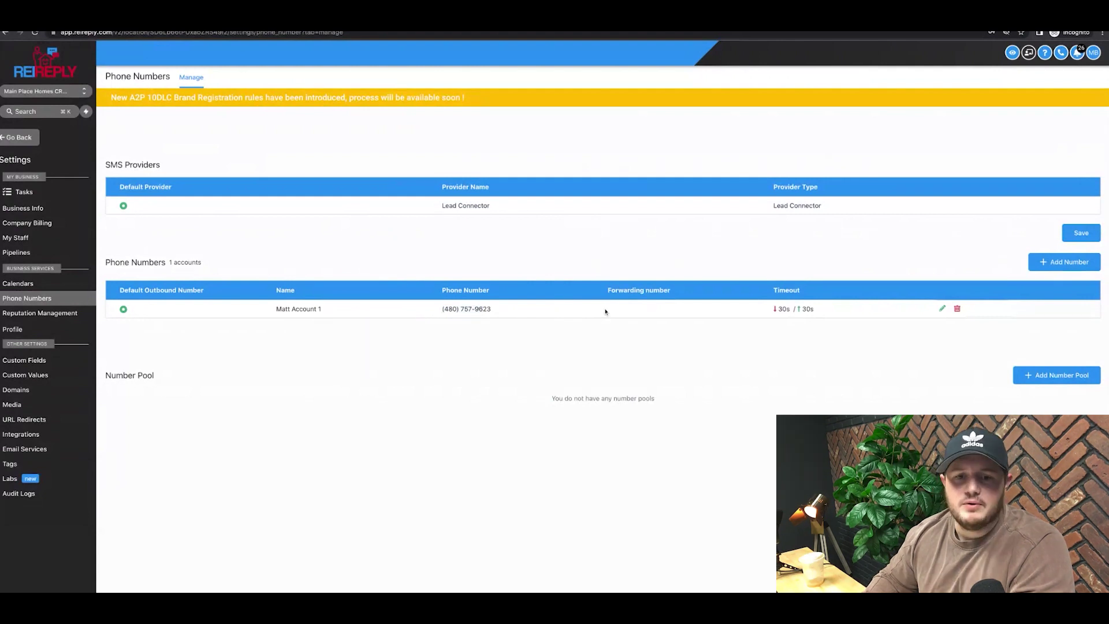
left_click_drag(644, 310, 495, 313)
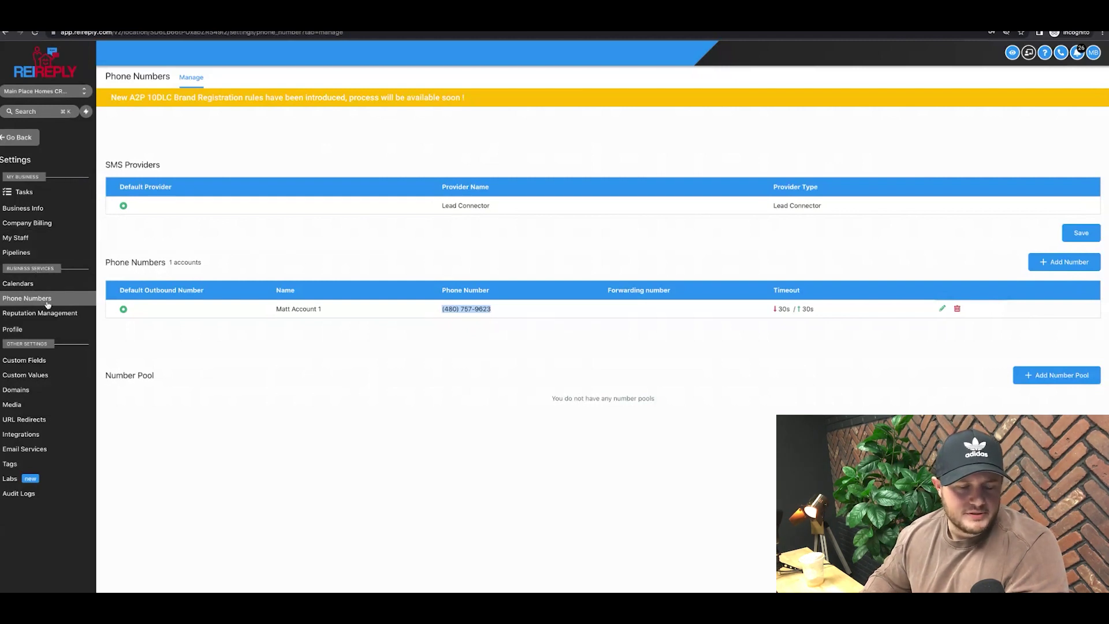
left_click(42, 452)
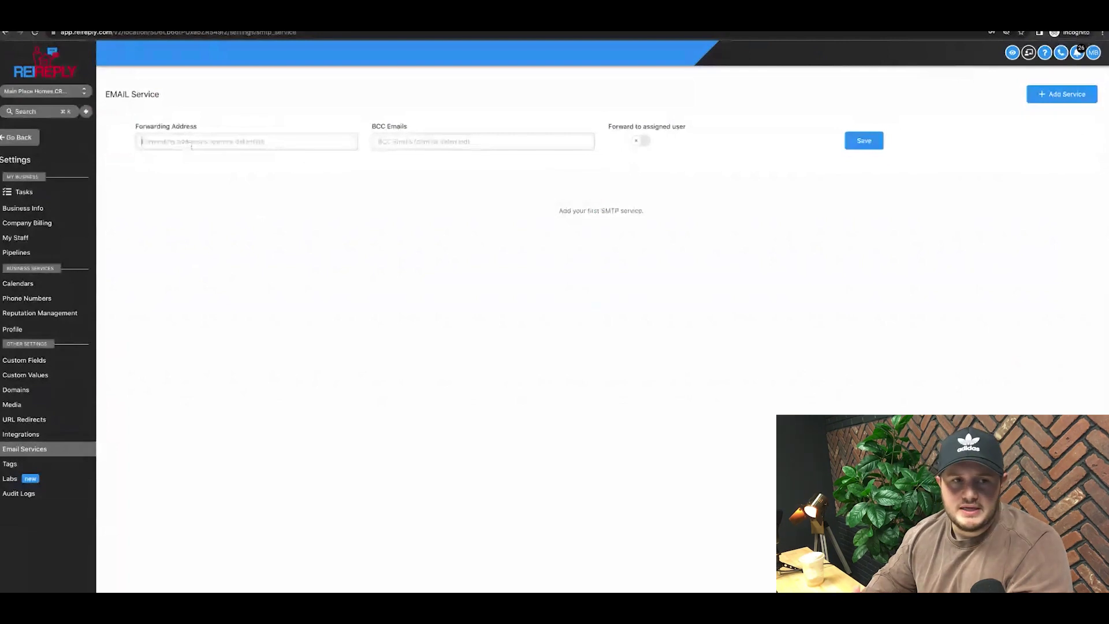
left_click_drag(106, 94, 160, 95)
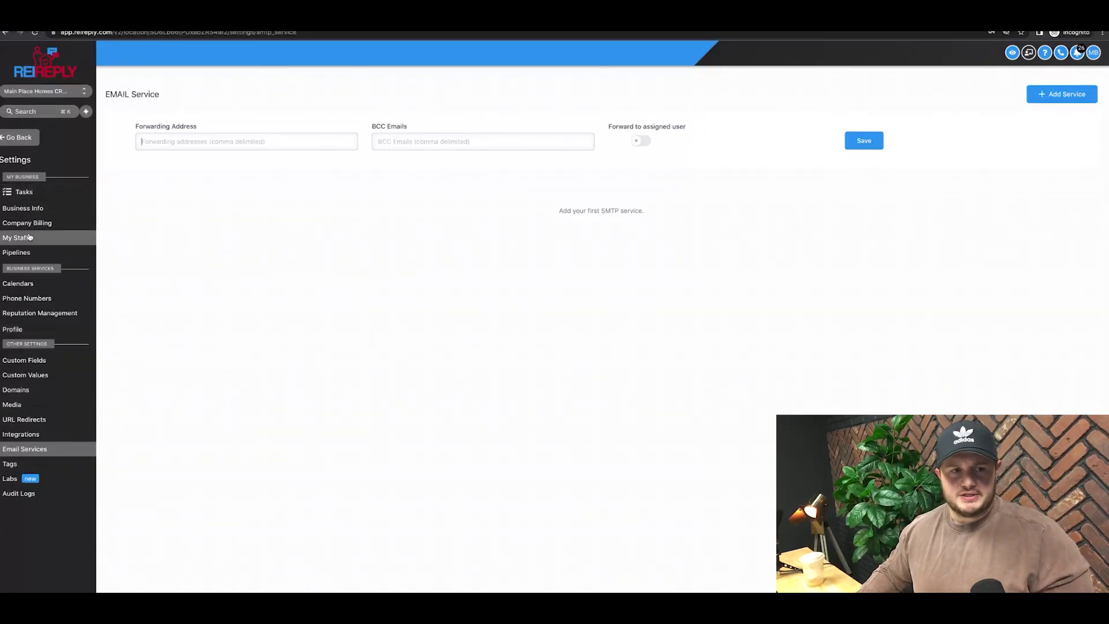
left_click(36, 210)
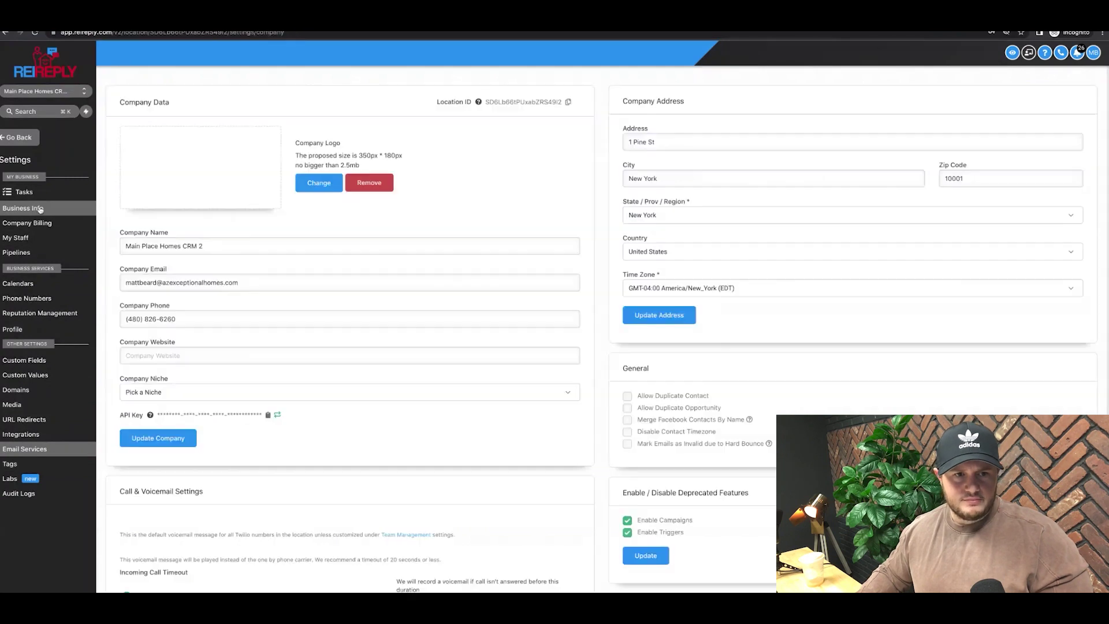
left_click(43, 240)
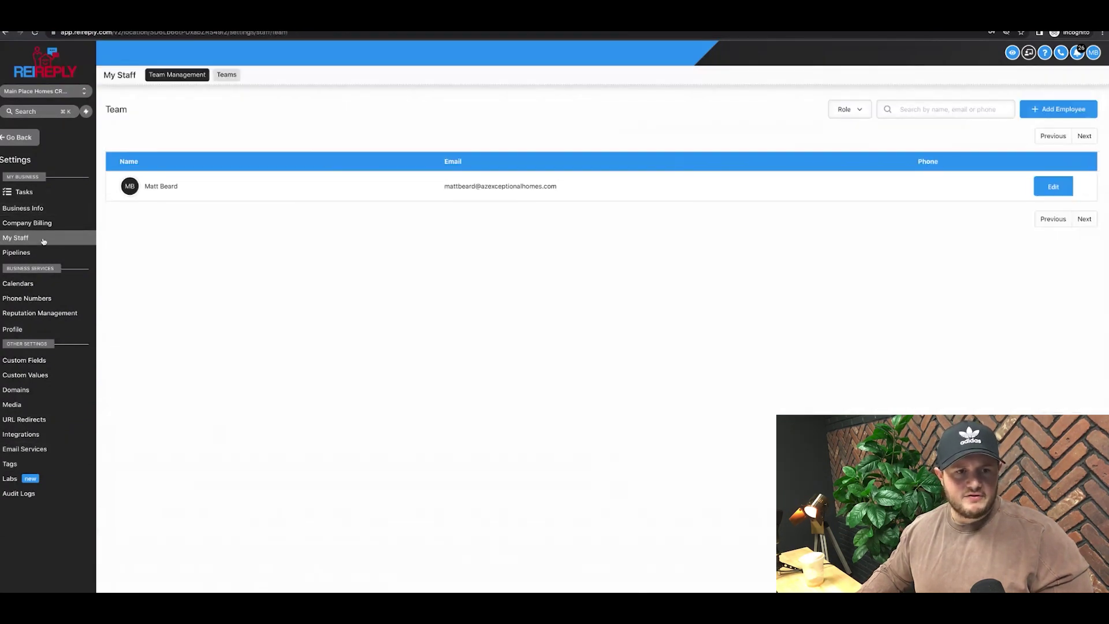
left_click(43, 298)
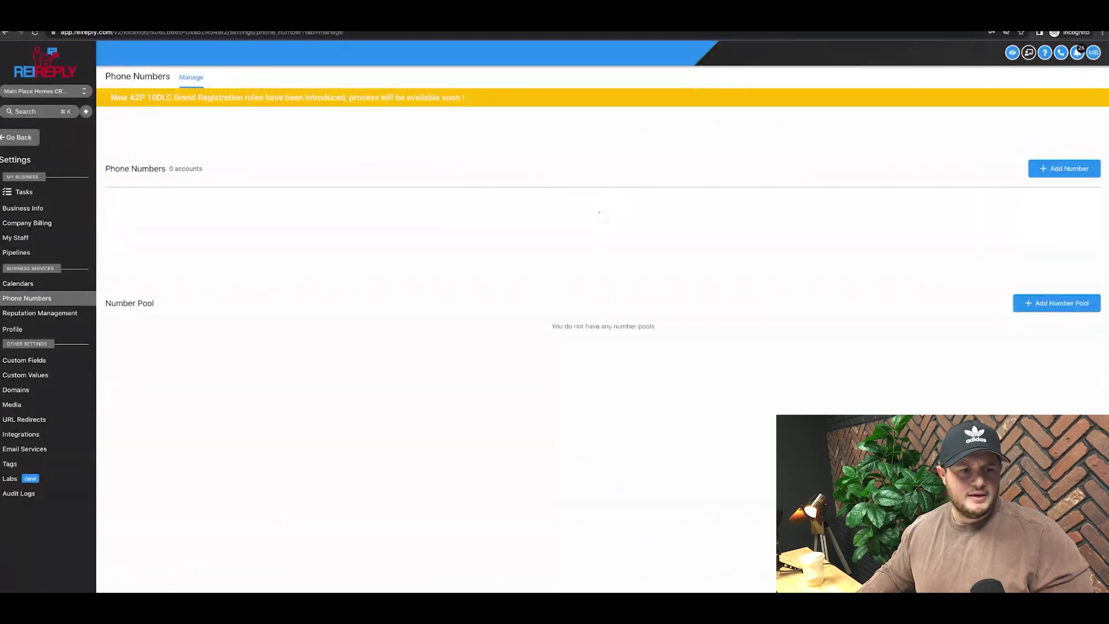
left_click(36, 449)
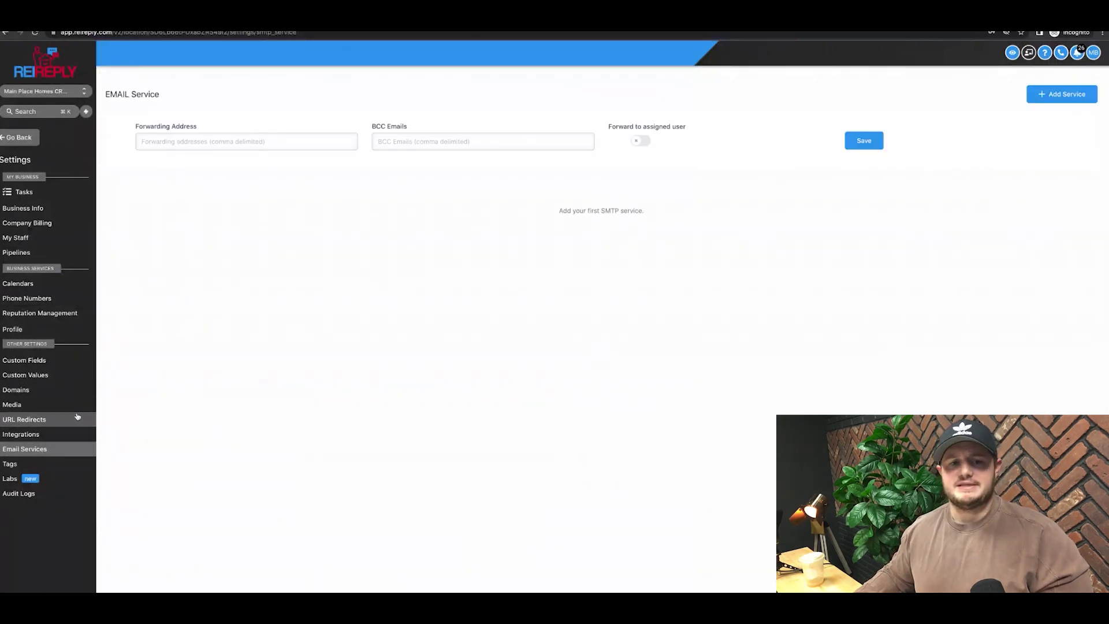